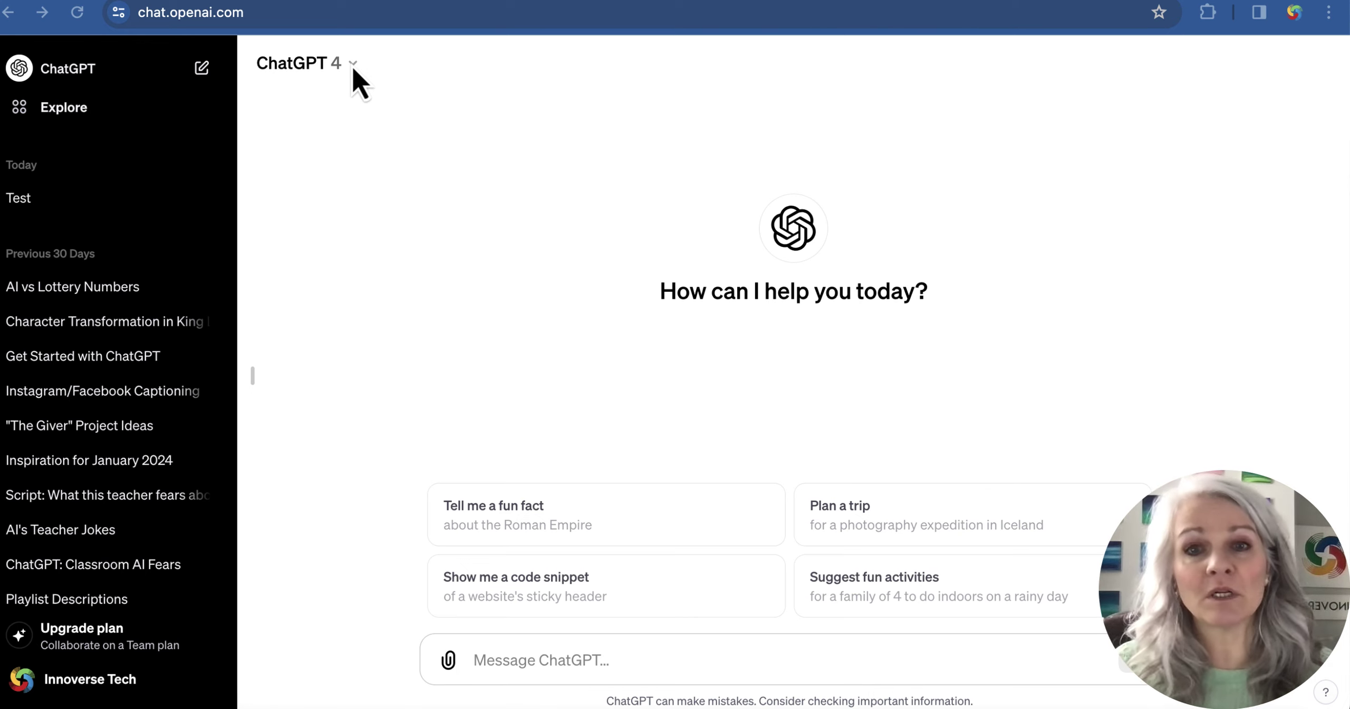
# Switch to the Wikipedia article on the Iroquois and copy its four introductory paragraphs, through the 2010 population sentence.
pyautogui.click(406, 1)
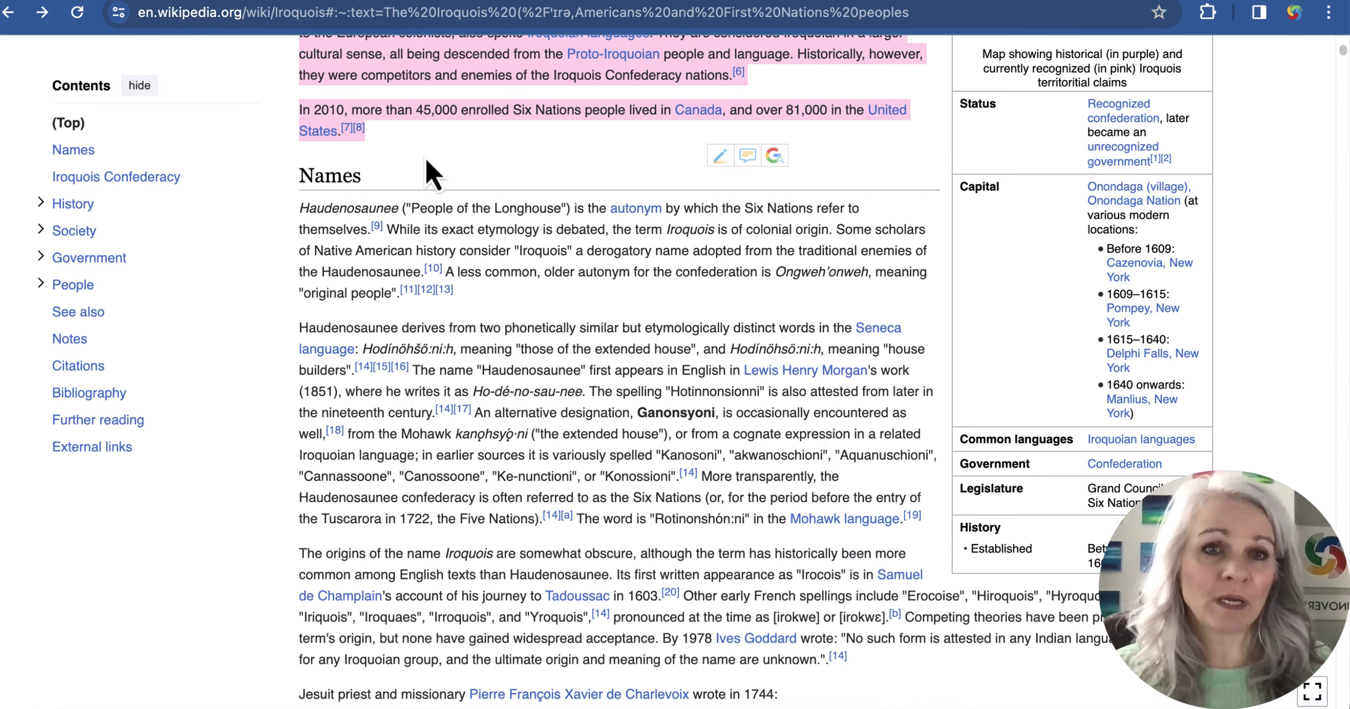
pyautogui.click(443, 189)
pyautogui.scroll(6, 457, 221)
pyautogui.scroll(5, 456, 211)
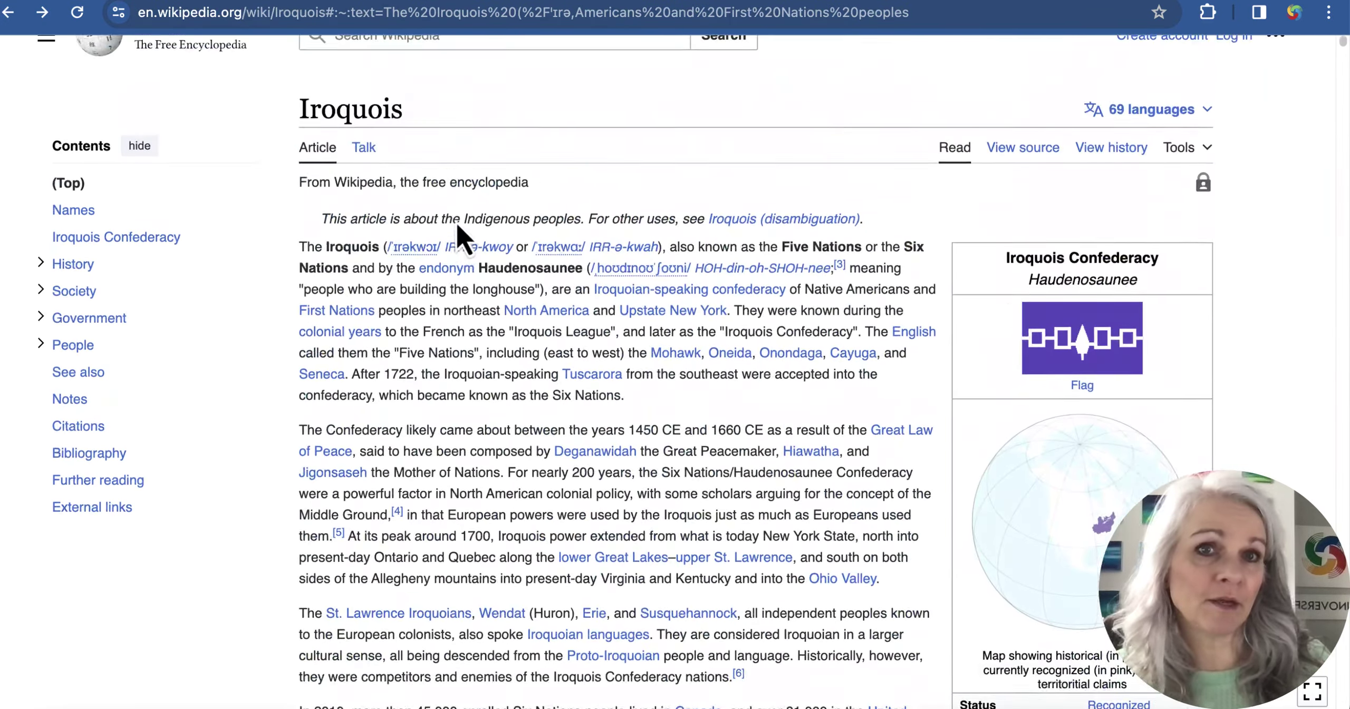
pyautogui.scroll(-1, 829, 148)
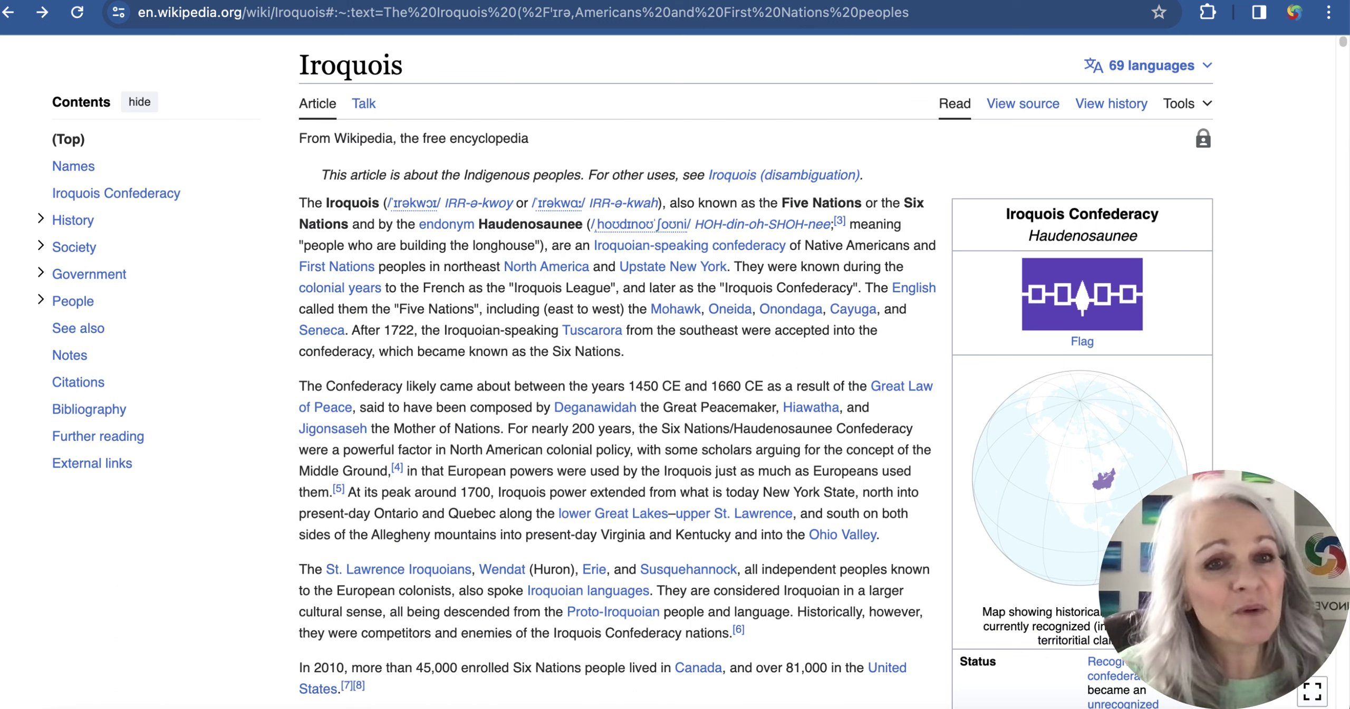
pyautogui.moveTo(299, 203); pyautogui.dragTo(595, 687)
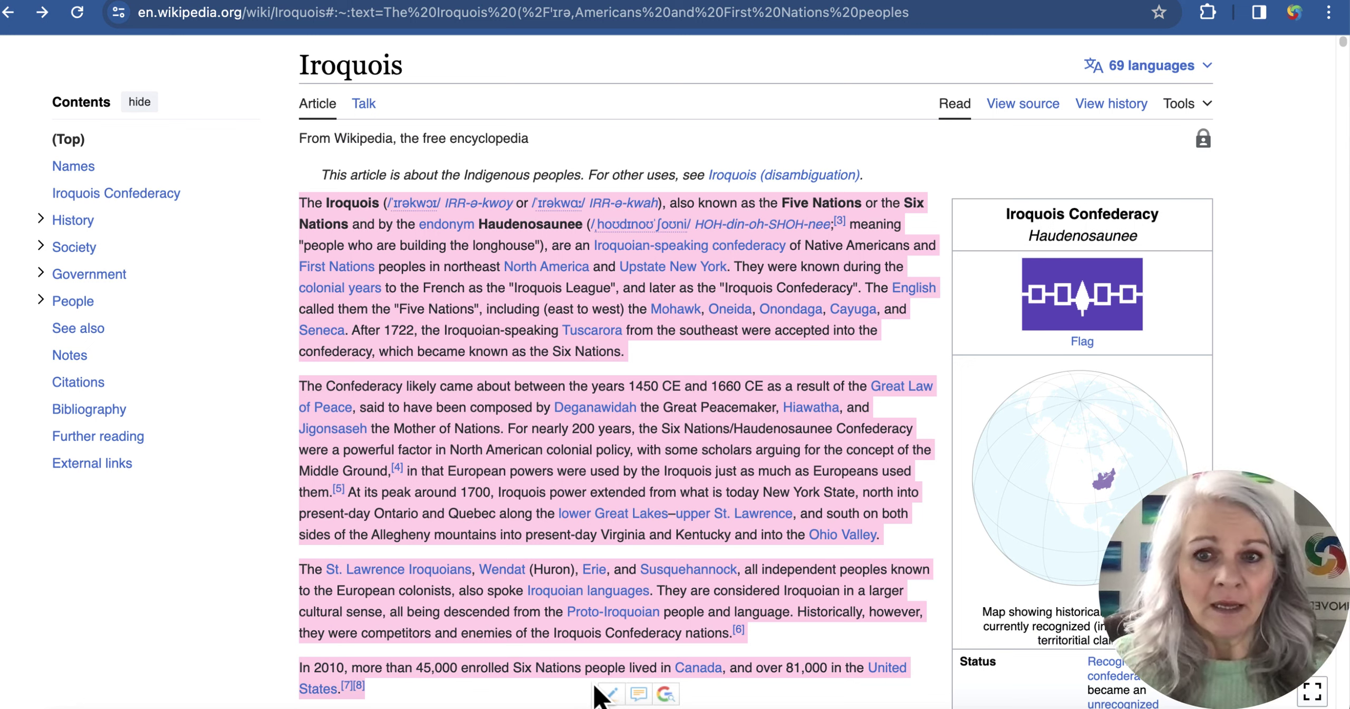
# Return to ChatGPT and send the prompt "REwrite the following text at a grade three level:" followed by the copied Iroquois text.
pyautogui.click(158, 2)
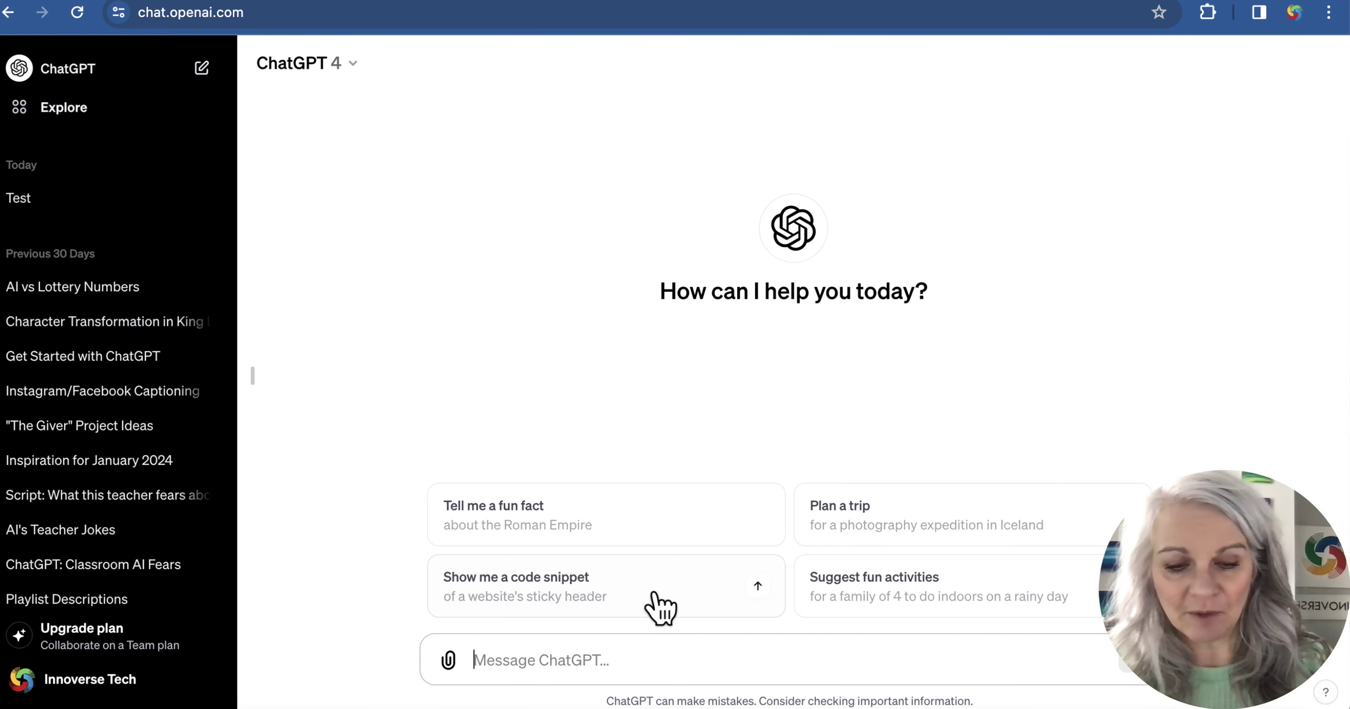
pyautogui.write('REwrite the ')
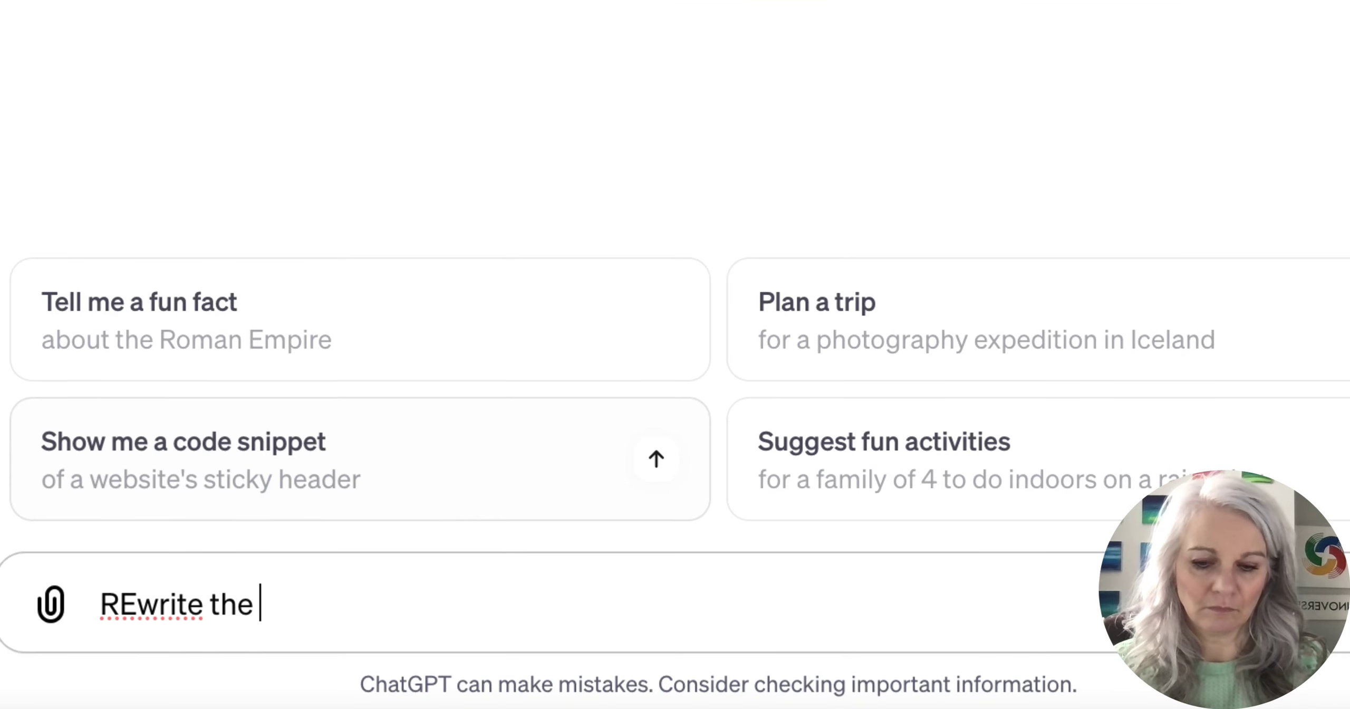
pyautogui.write('following text at a grade thr')
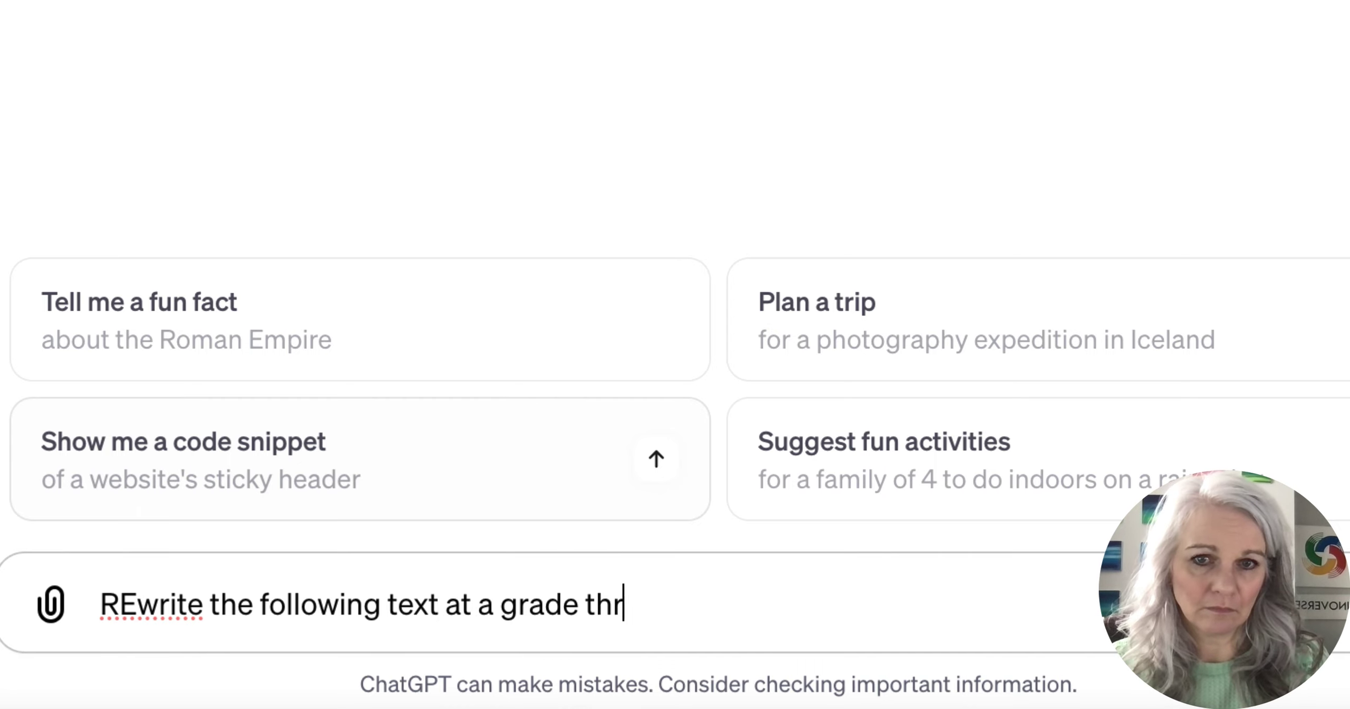
pyautogui.write('ee level:')
pyautogui.hotkey('shift', 'Return')
pyautogui.hotkey('ctrl', 'v')
pyautogui.press('Return')
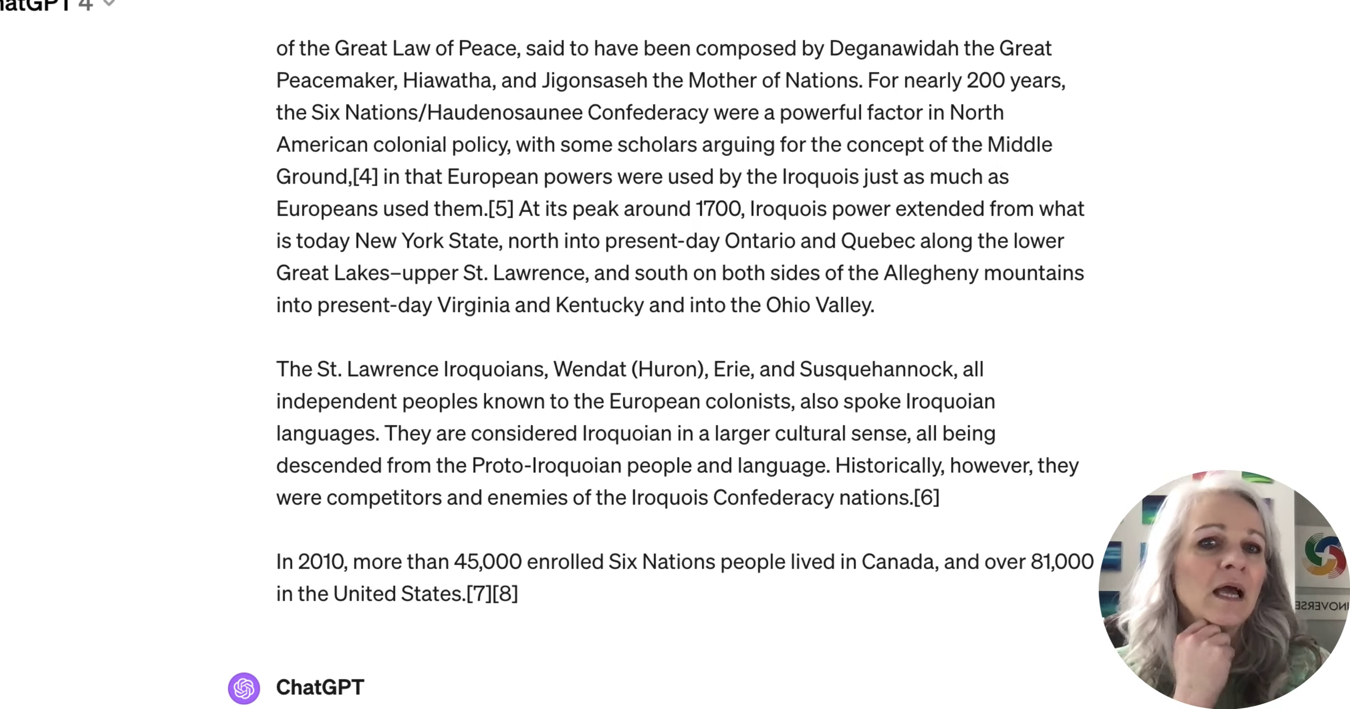
# Read the grade-three rewrite of the Iroquois text and compare it with the original passage in the prompt.
pyautogui.scroll(10, 680, 369)
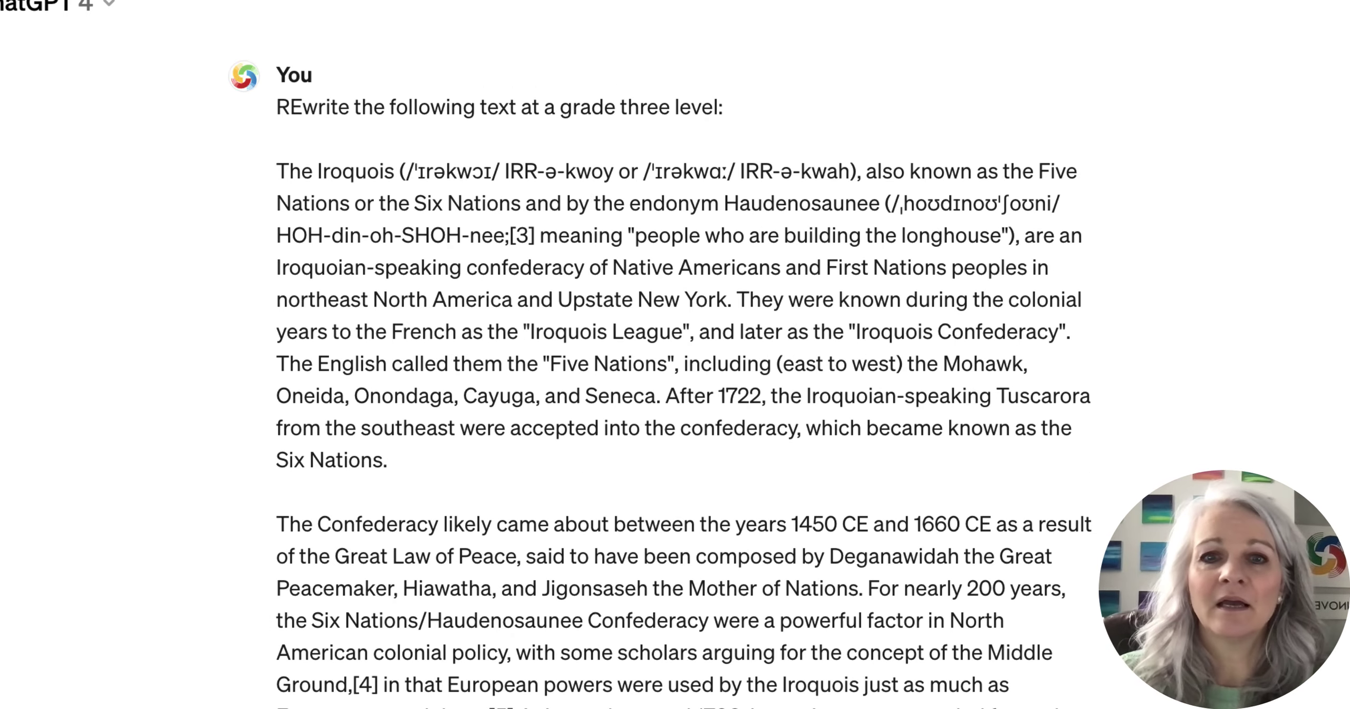
pyautogui.scroll(-9, 607, 507)
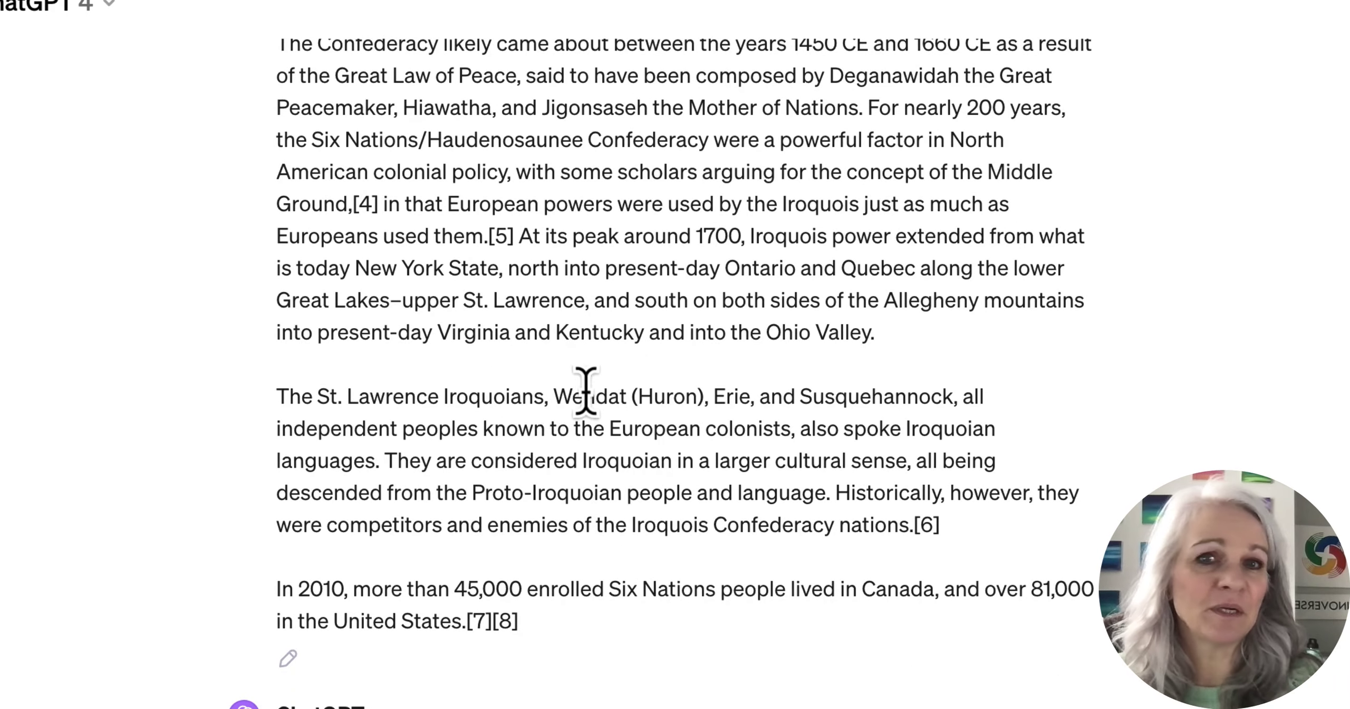
pyautogui.scroll(-5, 583, 348)
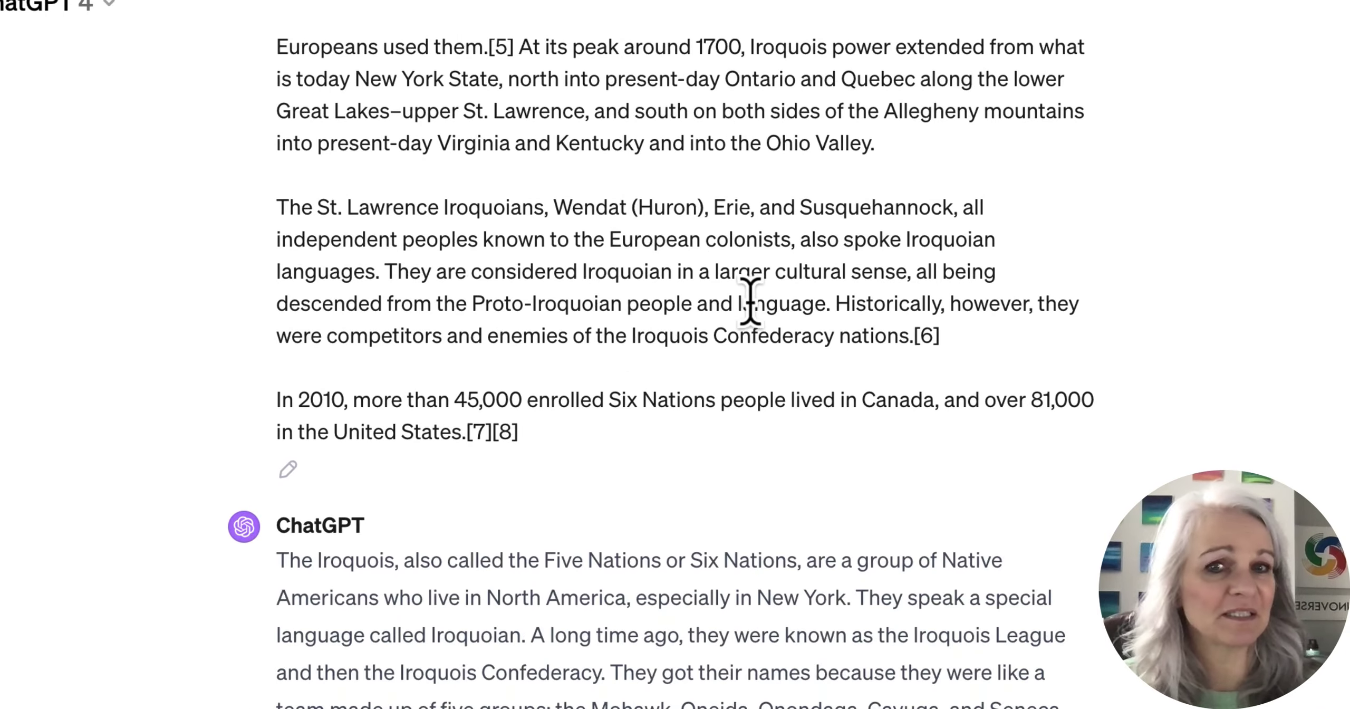
pyautogui.scroll(-2, 852, 269)
pyautogui.scroll(-1, 853, 267)
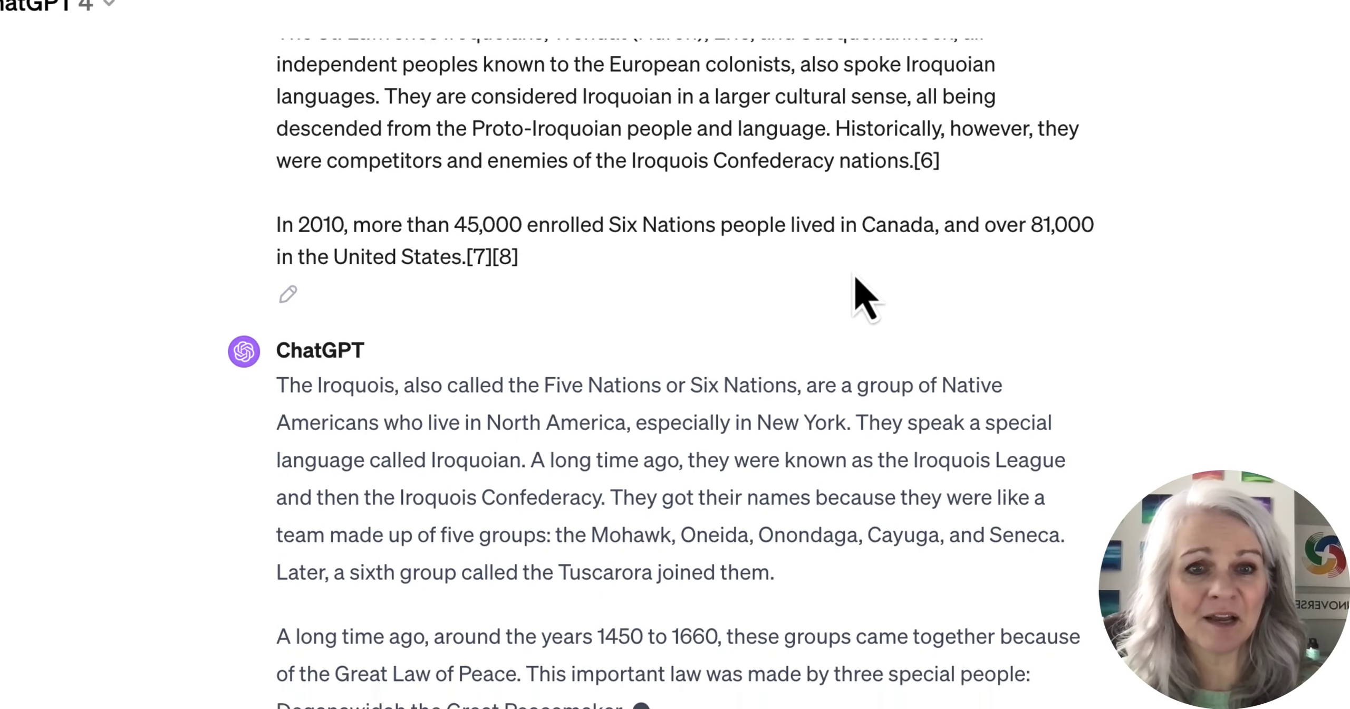
pyautogui.scroll(-1, 855, 278)
pyautogui.scroll(-3, 853, 268)
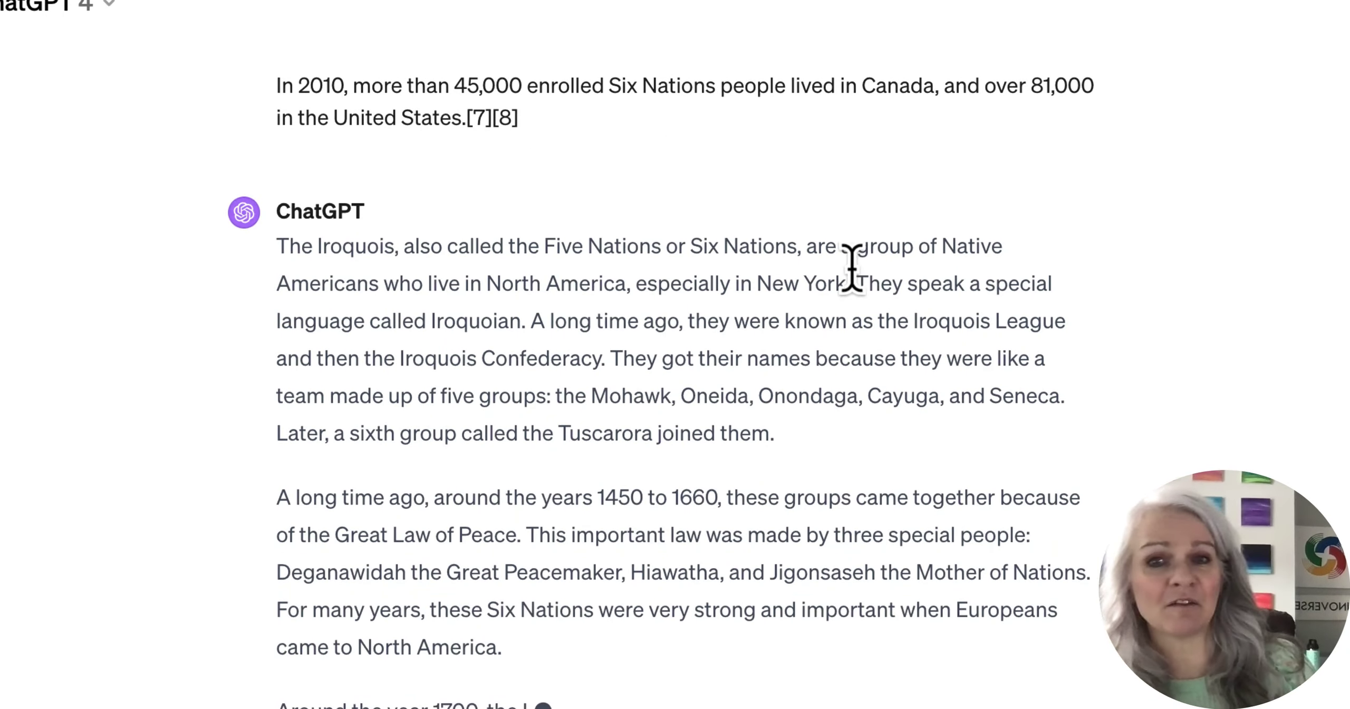
pyautogui.scroll(-3, 852, 268)
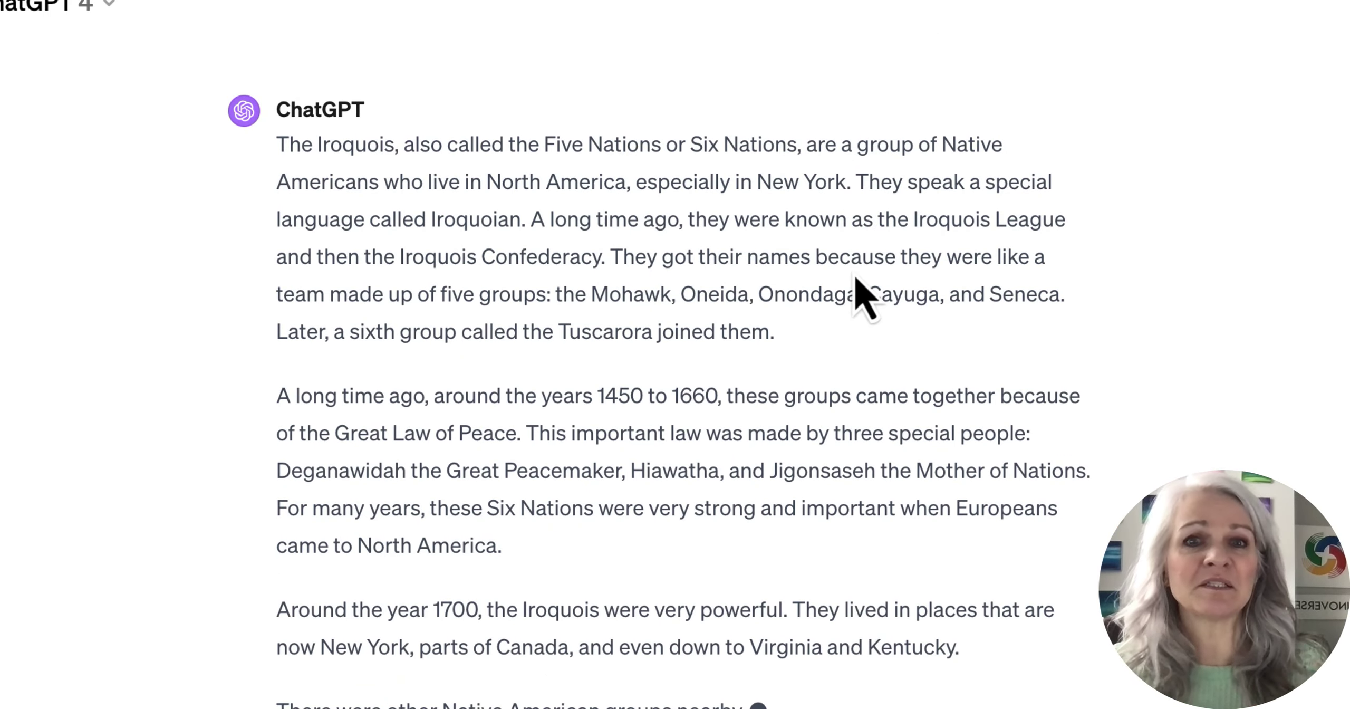
pyautogui.scroll(-2, 816, 266)
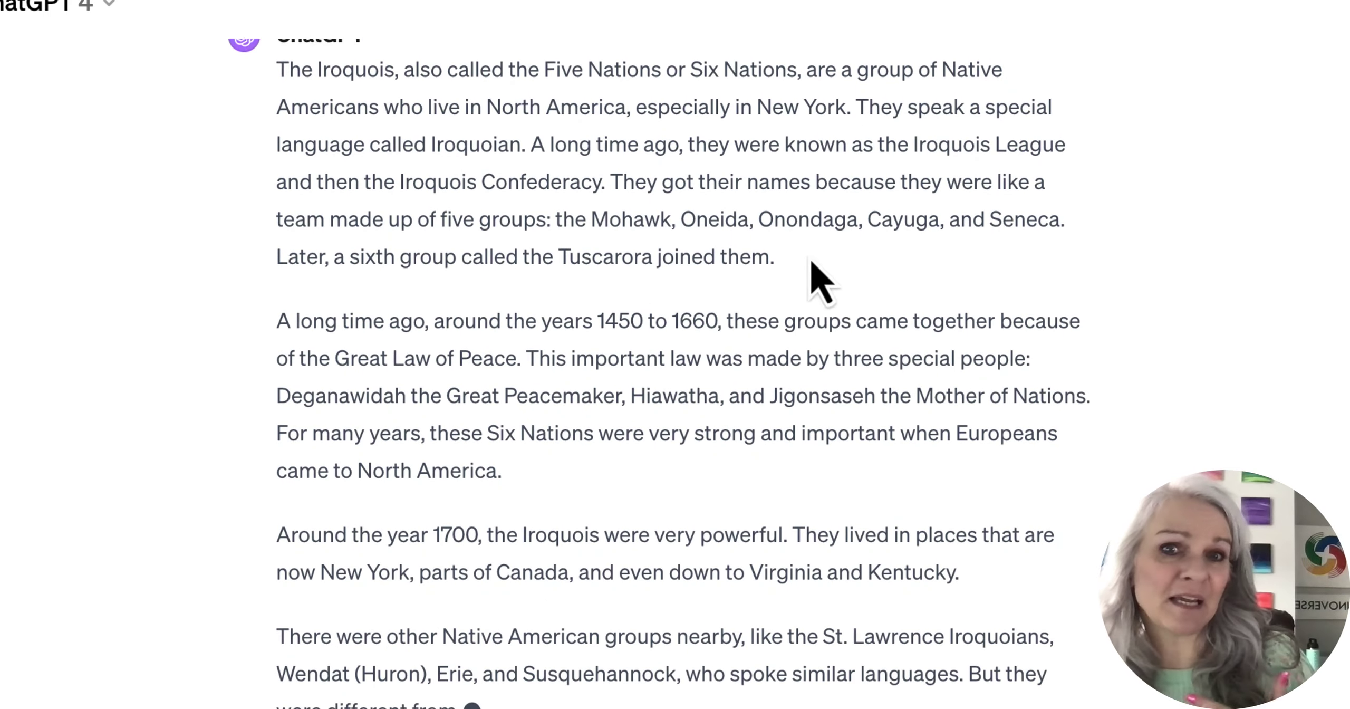
pyautogui.scroll(-2, 808, 264)
pyautogui.scroll(-1, 806, 255)
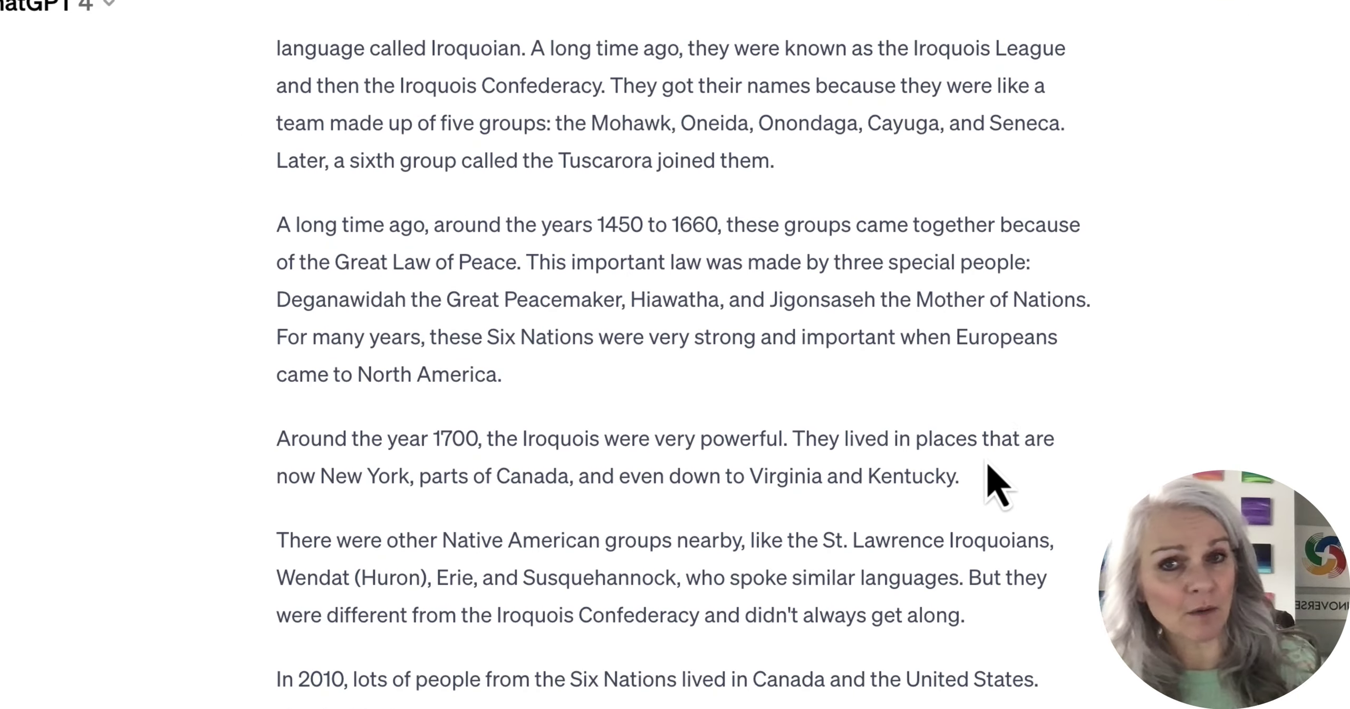
pyautogui.scroll(2, 985, 469)
pyautogui.scroll(3, 1094, 453)
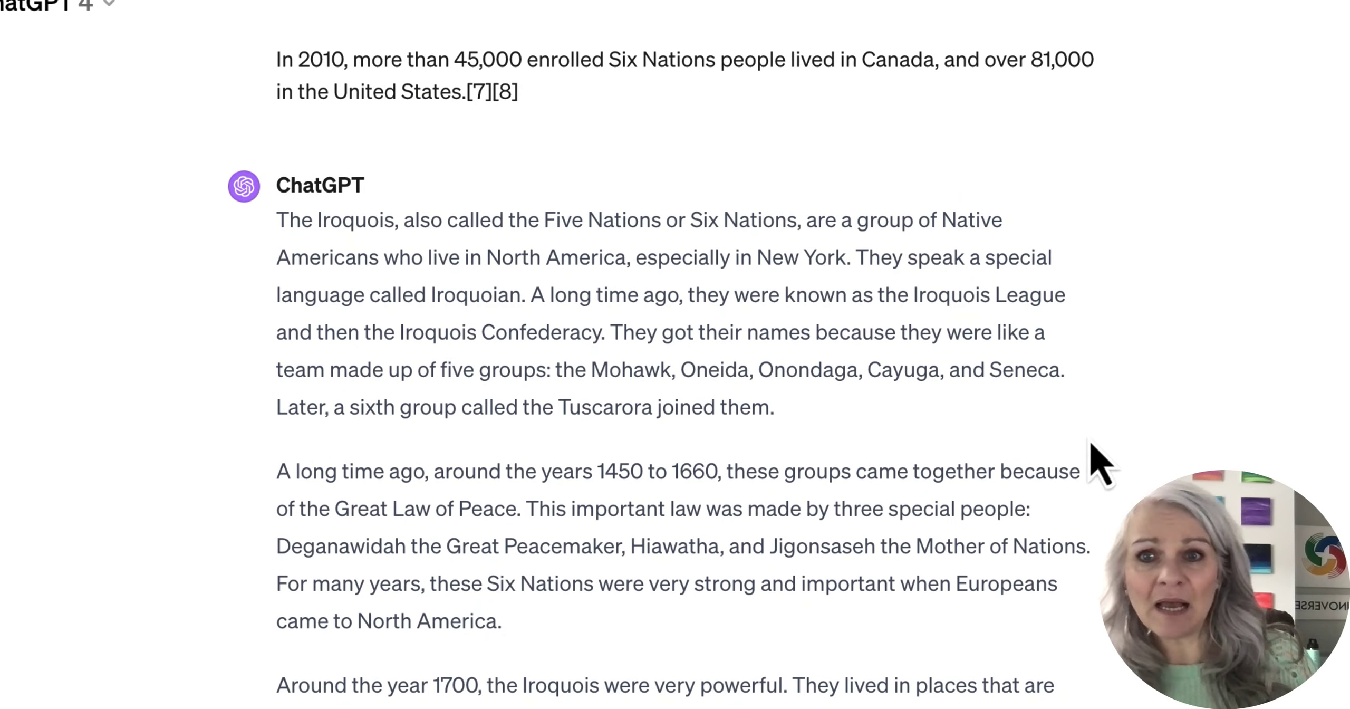
pyautogui.scroll(1, 1100, 463)
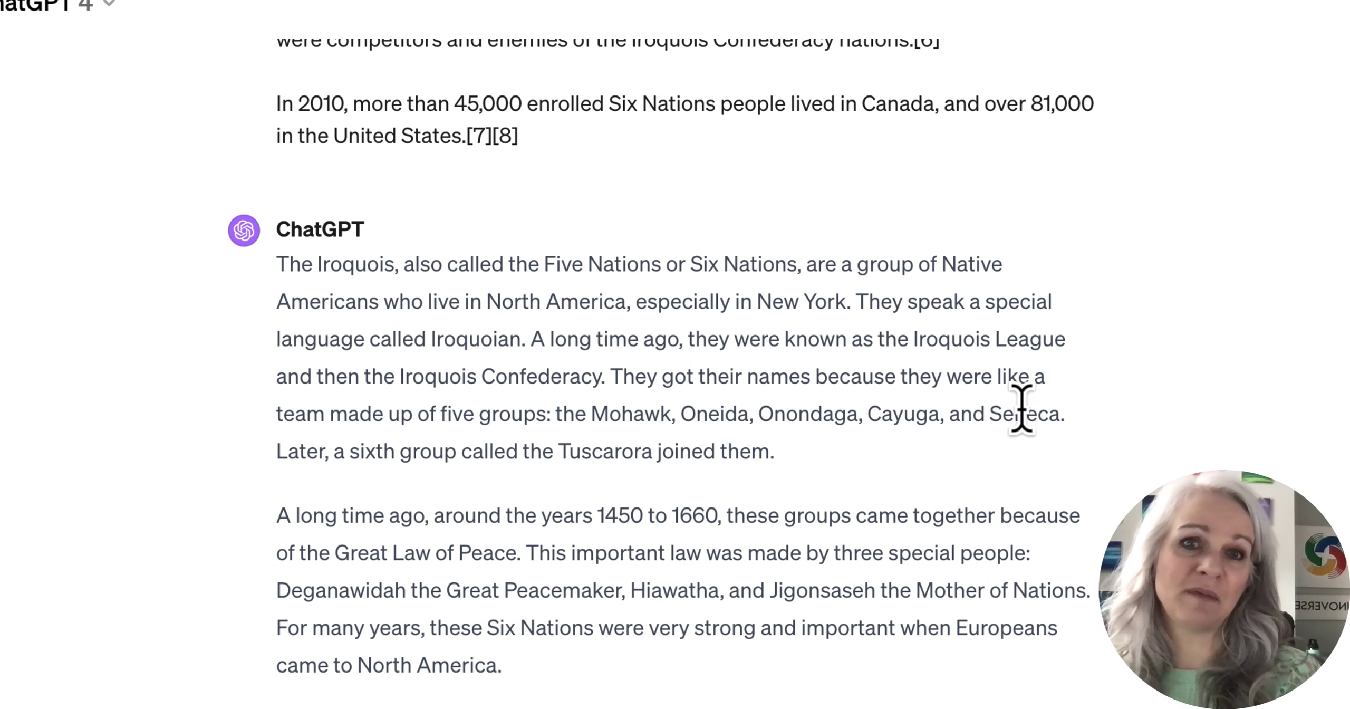
pyautogui.scroll(-1, 1023, 406)
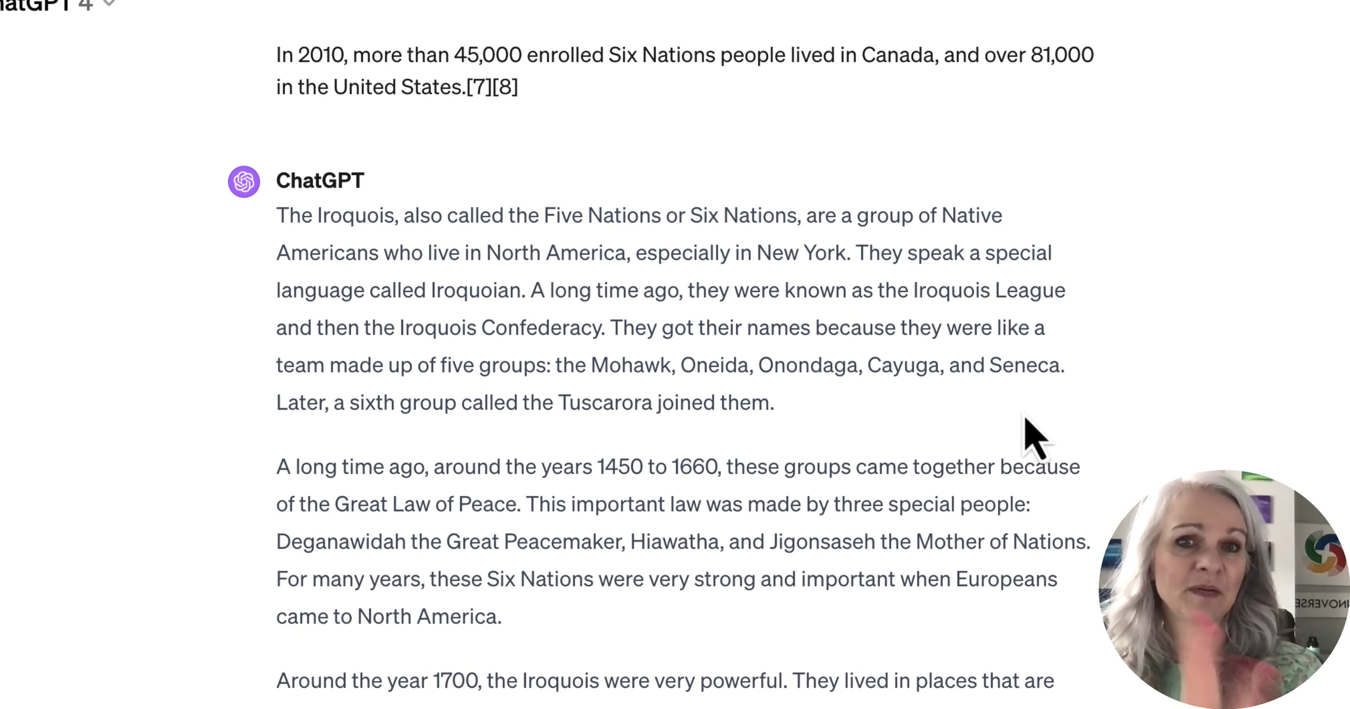
pyautogui.scroll(-1, 1028, 438)
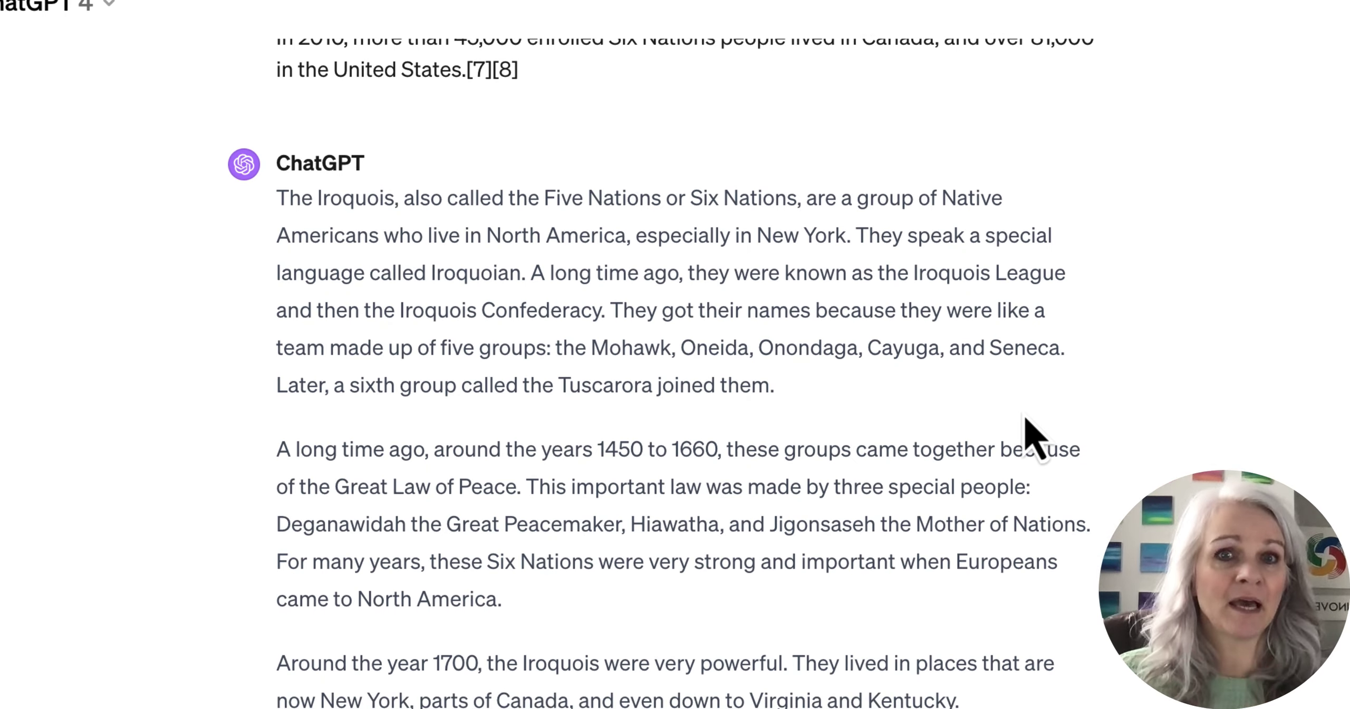
pyautogui.scroll(15, 1034, 438)
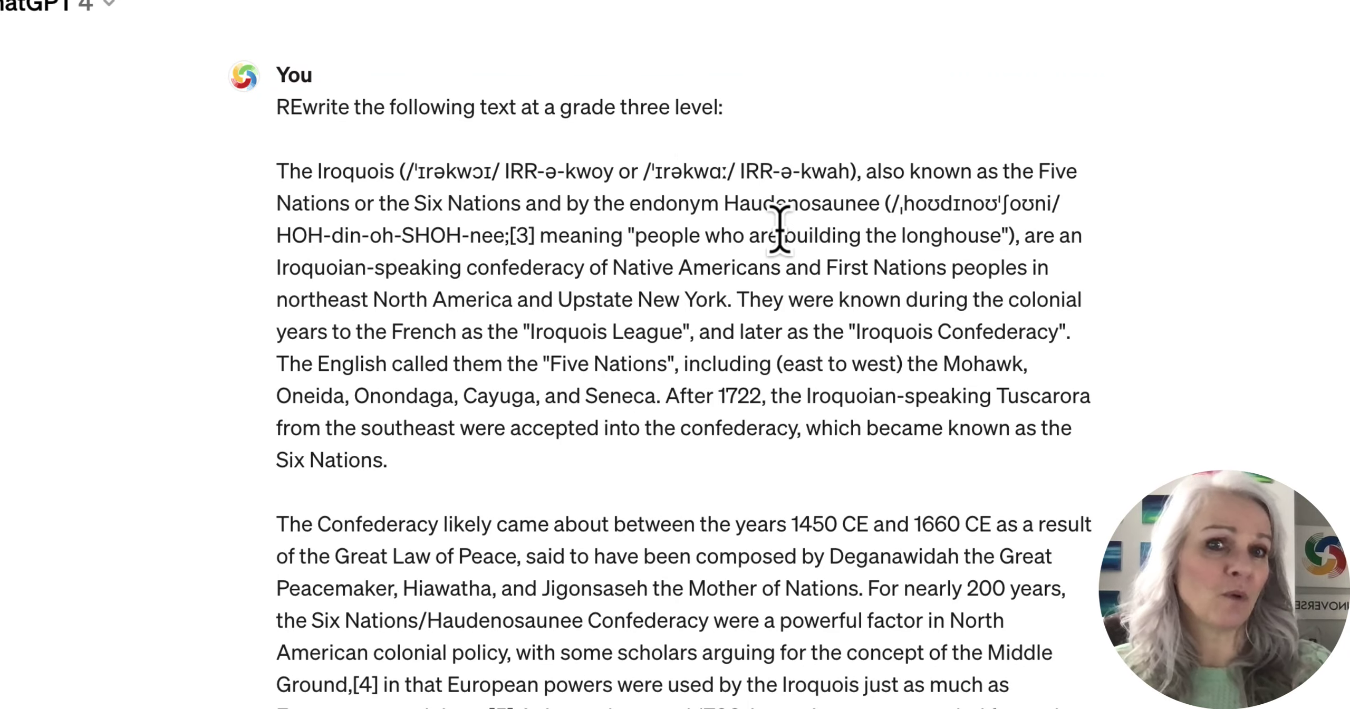
pyautogui.scroll(-20, 778, 222)
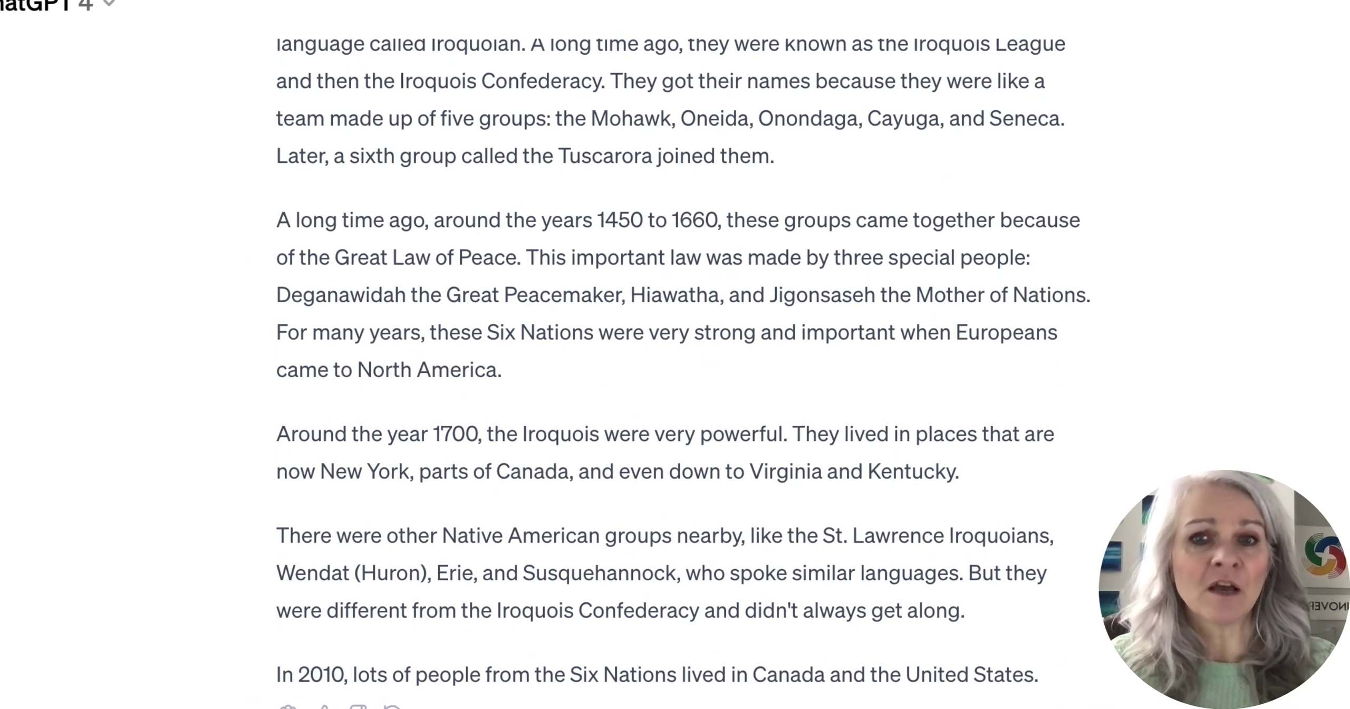
# Send a second prompt reading "Make this easier to read:" followed by the copied Iroquois text.
pyautogui.write('Make this easier to read:')
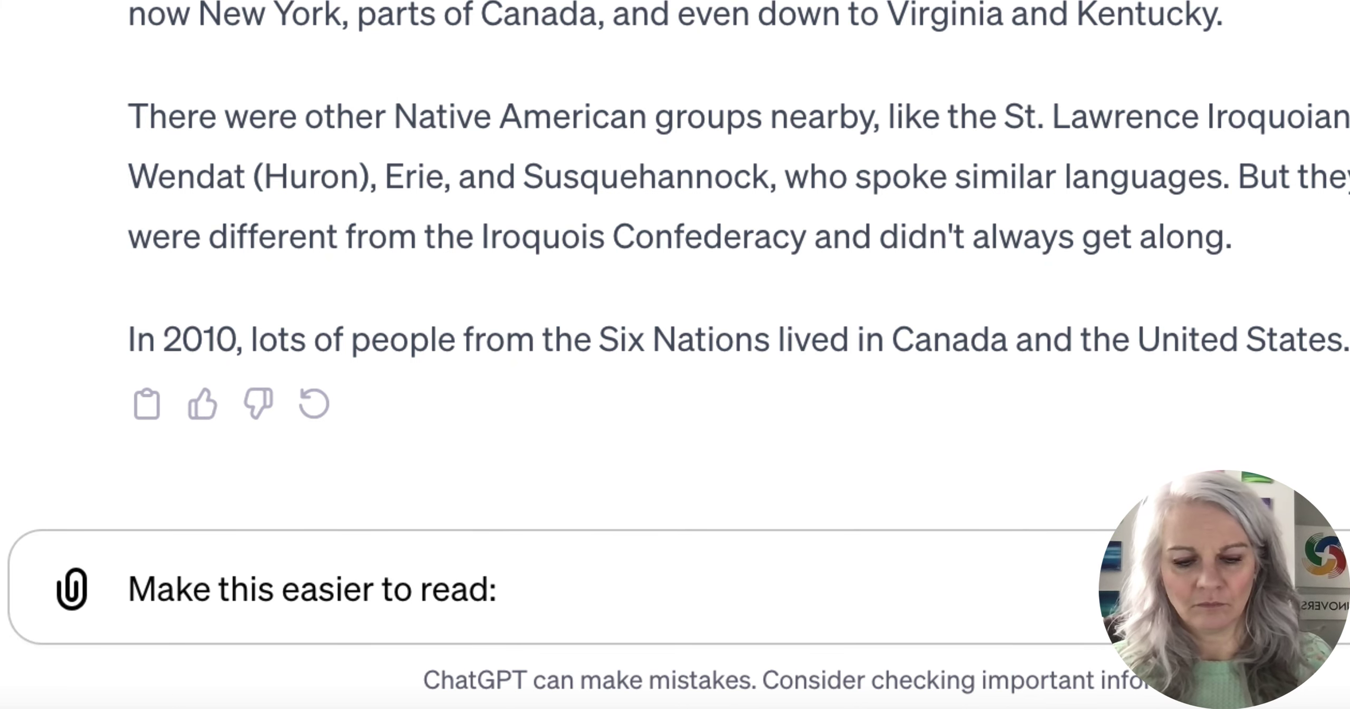
pyautogui.hotkey('shift', 'Return')
pyautogui.hotkey('ctrl', 'v')
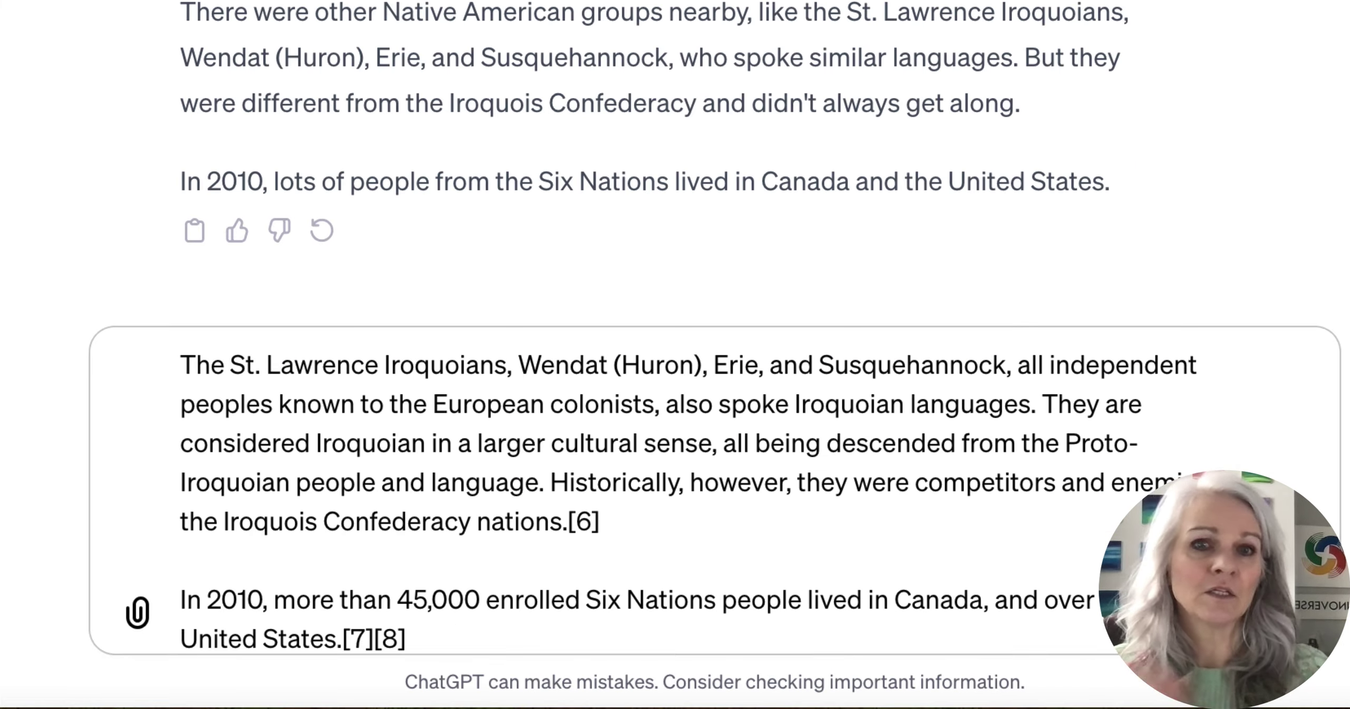
pyautogui.scroll(1, 478, 372)
pyautogui.scroll(5, 445, 457)
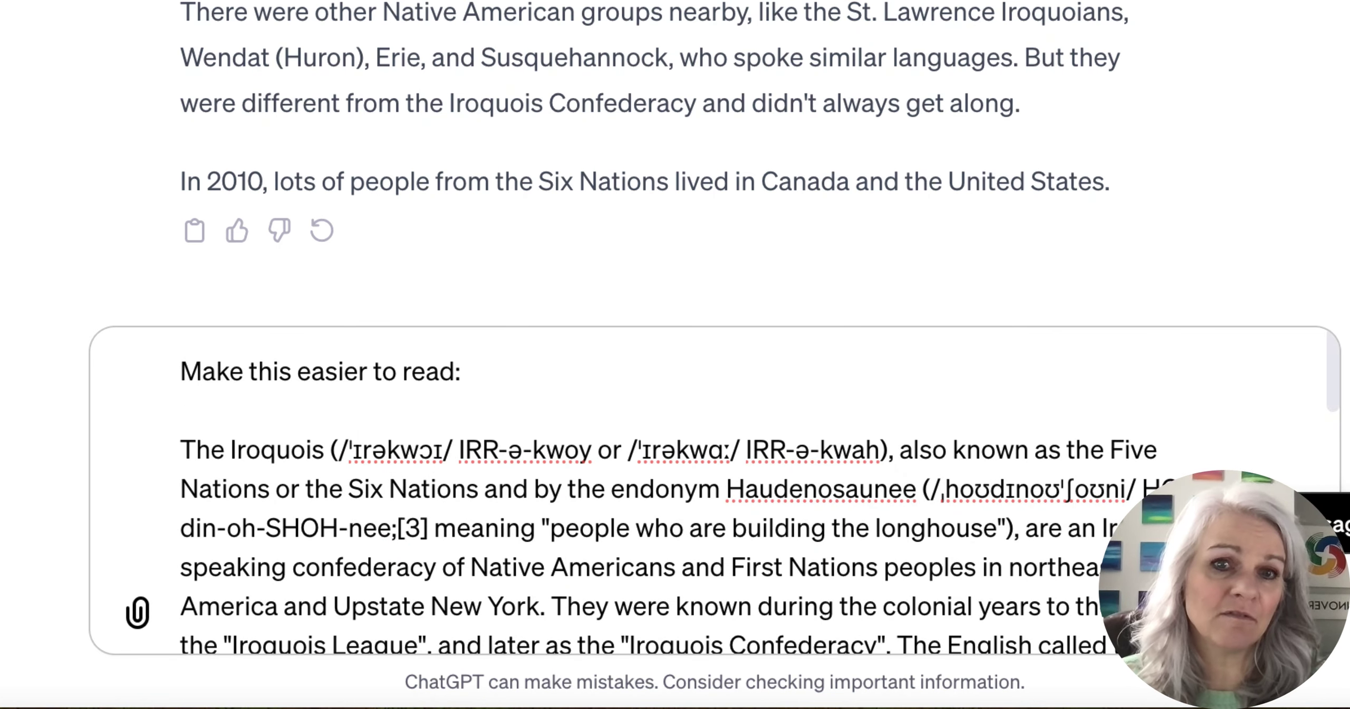
pyautogui.press('Return')
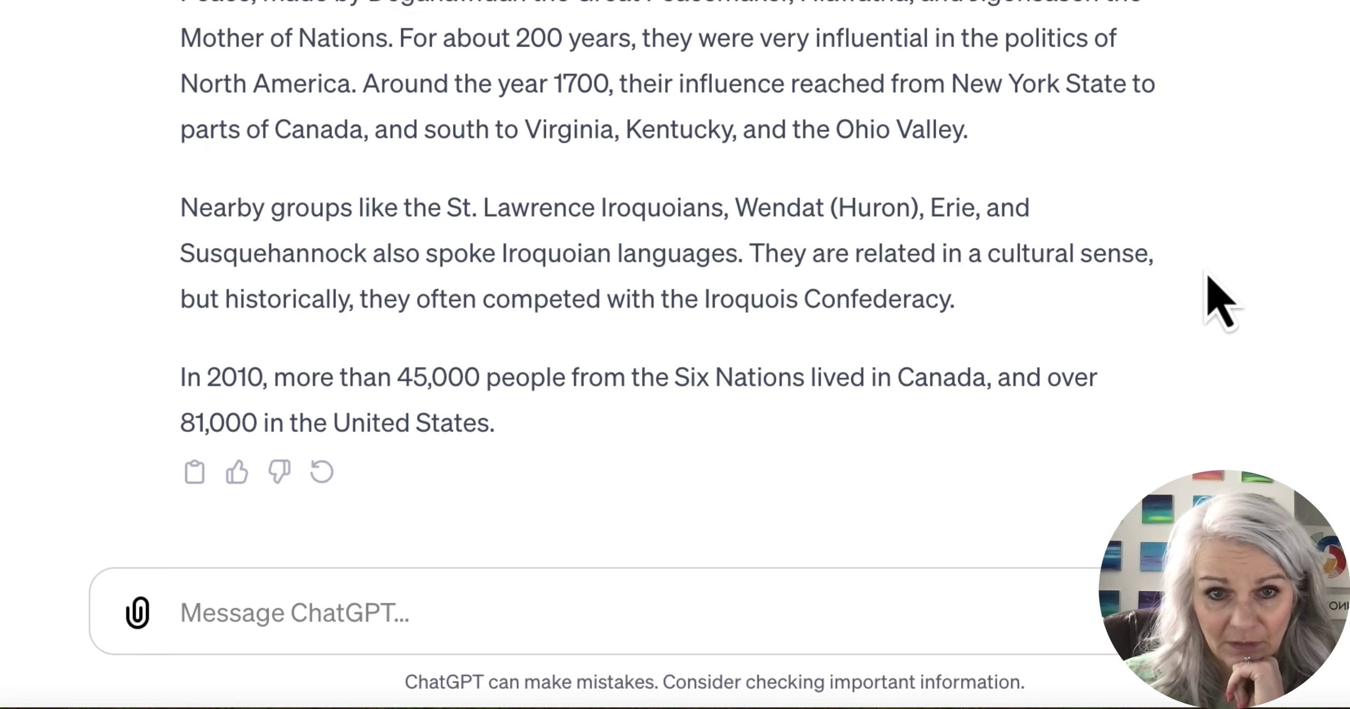
# Compare the easier-to-read version with the earlier grade-three rewrite of the Iroquois text.
pyautogui.scroll(15, 1209, 276)
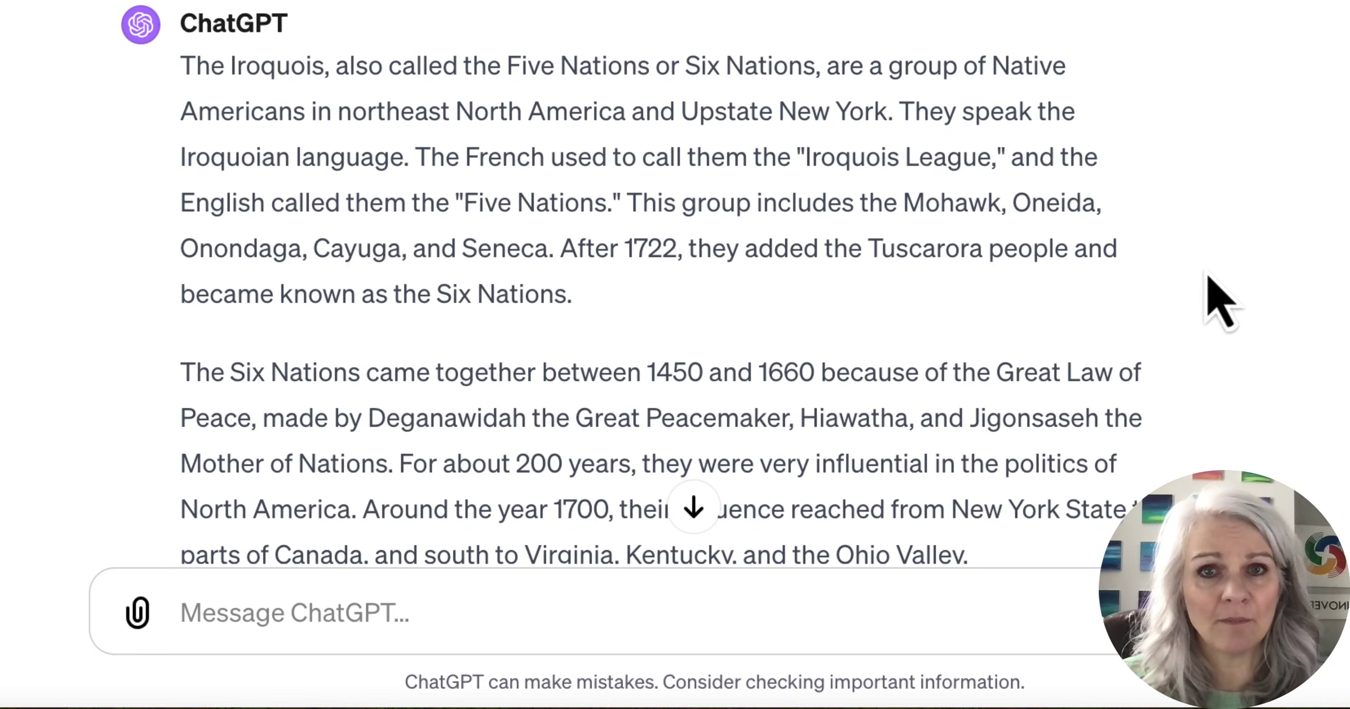
pyautogui.scroll(13, 1209, 277)
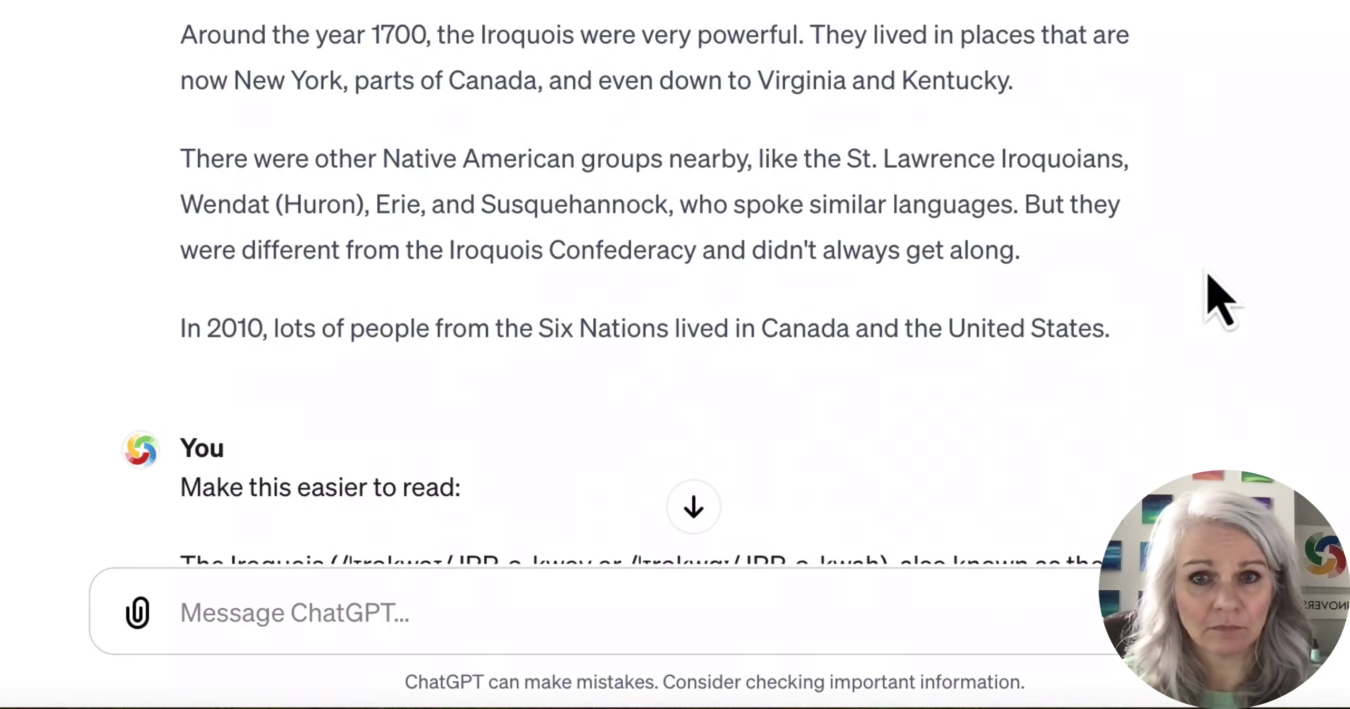
pyautogui.scroll(3, 1209, 277)
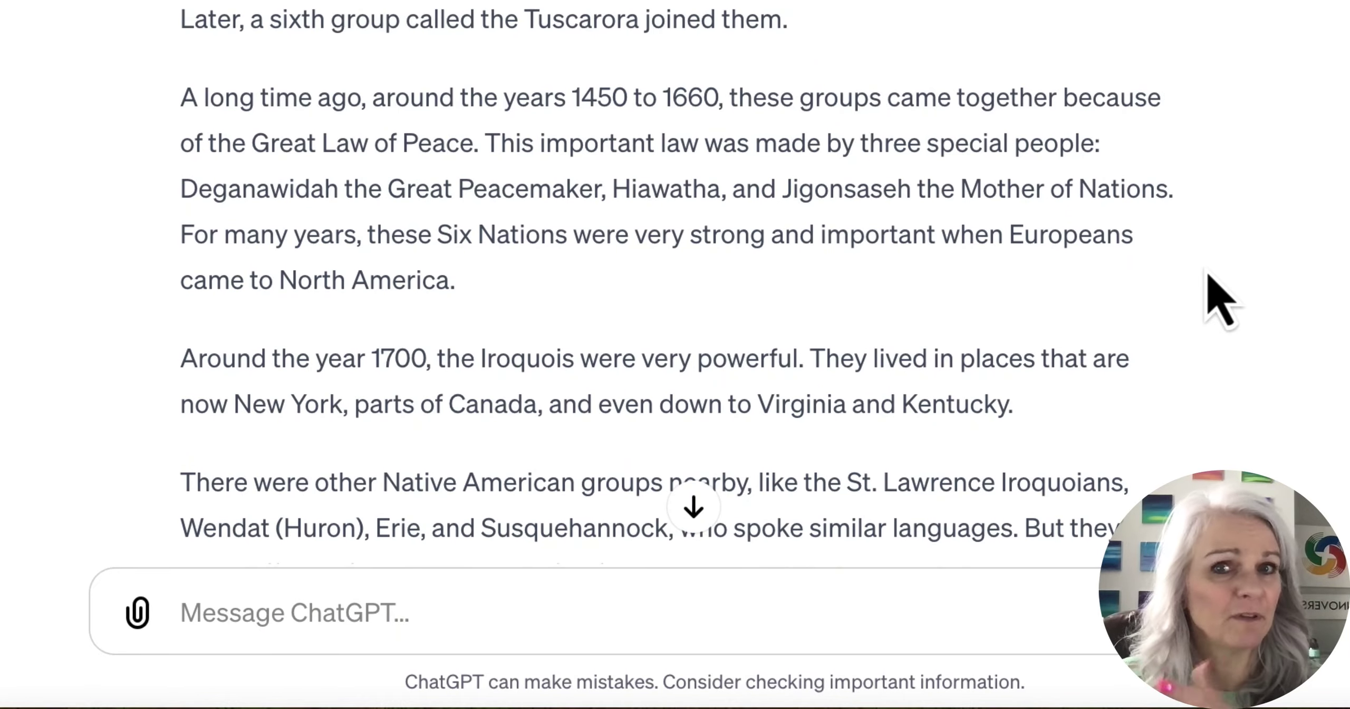
pyautogui.scroll(-20, 1208, 275)
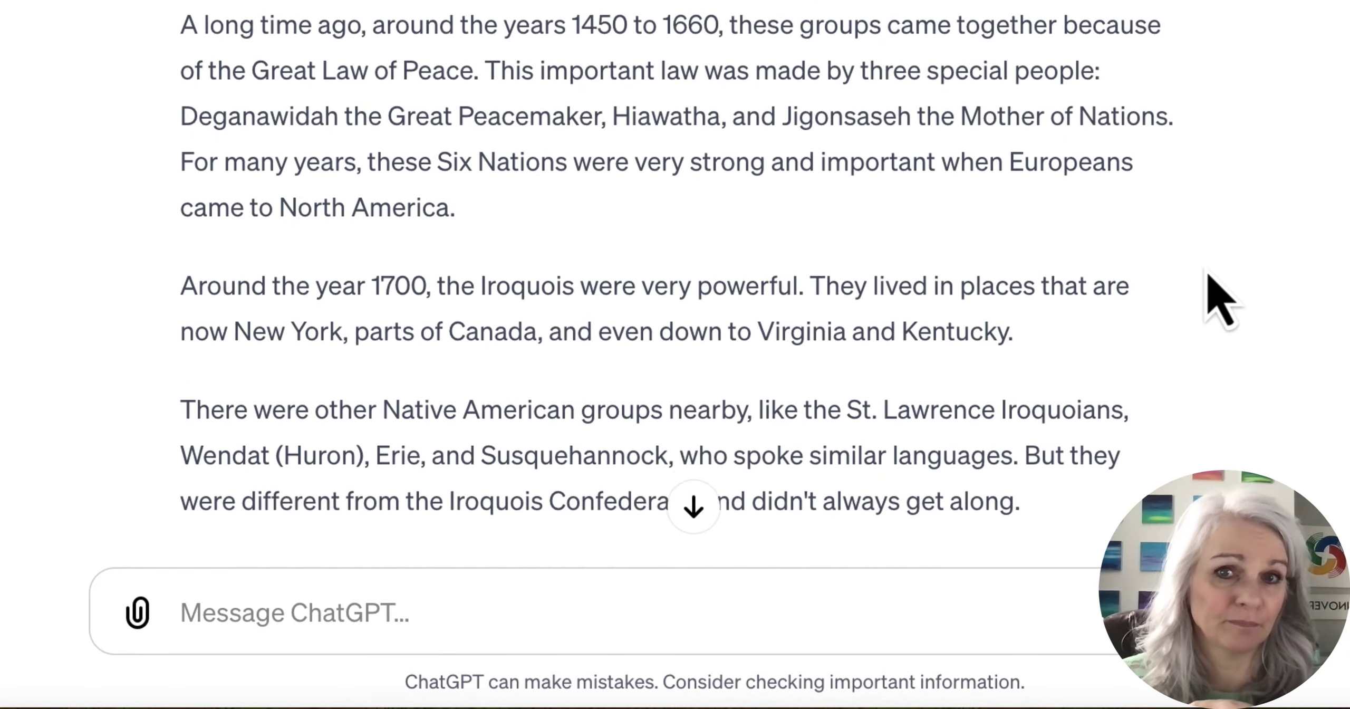
pyautogui.scroll(-20, 1213, 288)
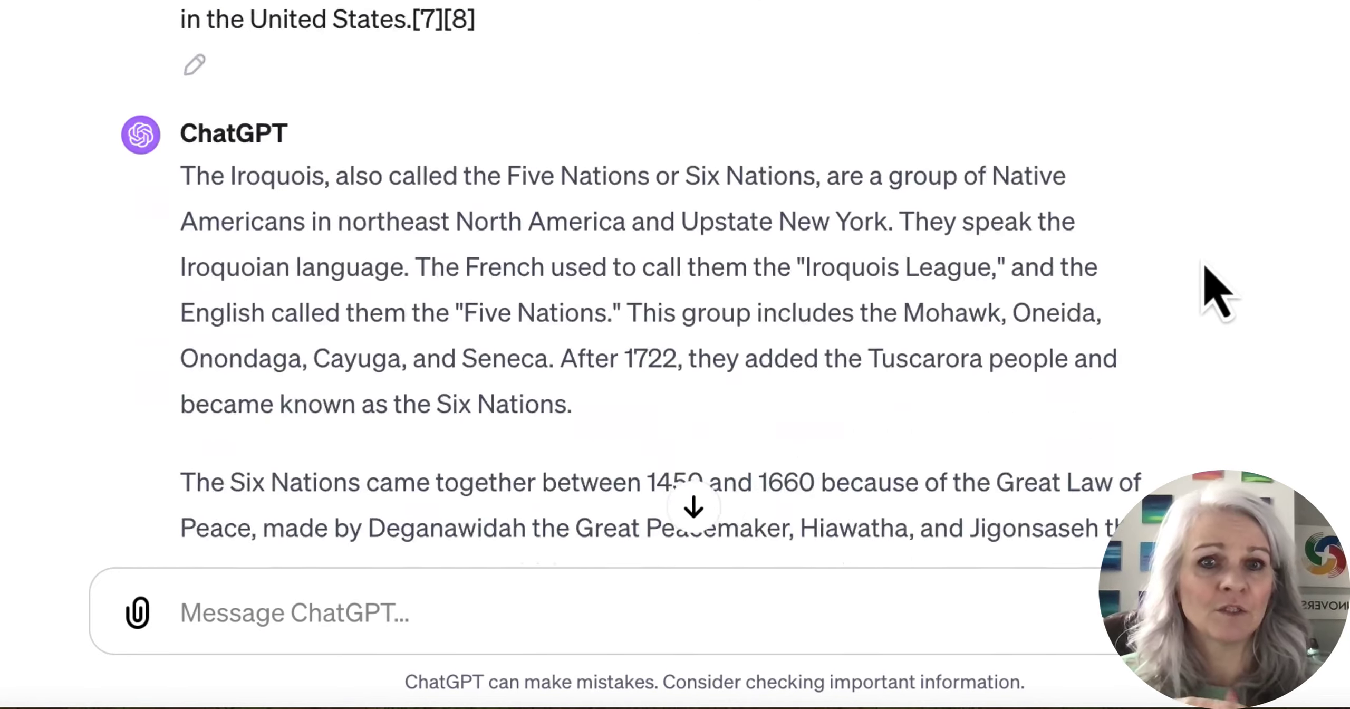
pyautogui.scroll(-2, 1213, 287)
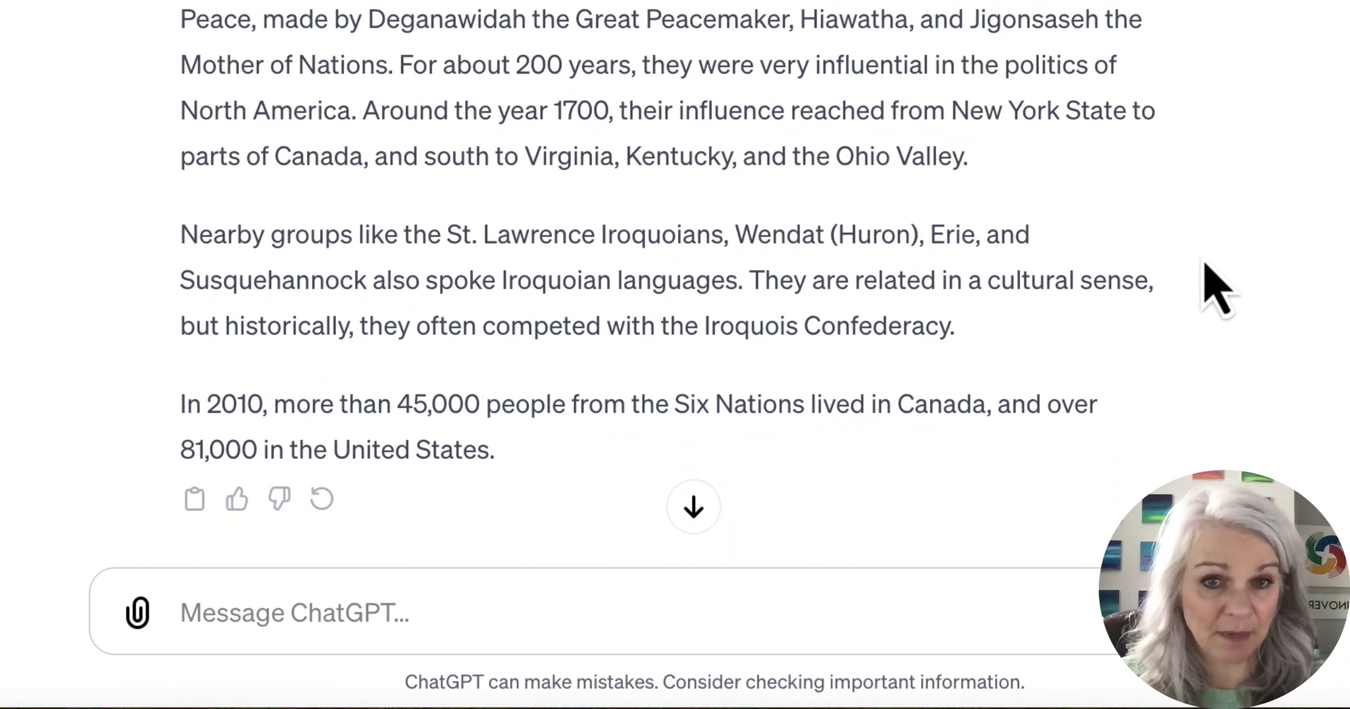
pyautogui.scroll(2, 1214, 288)
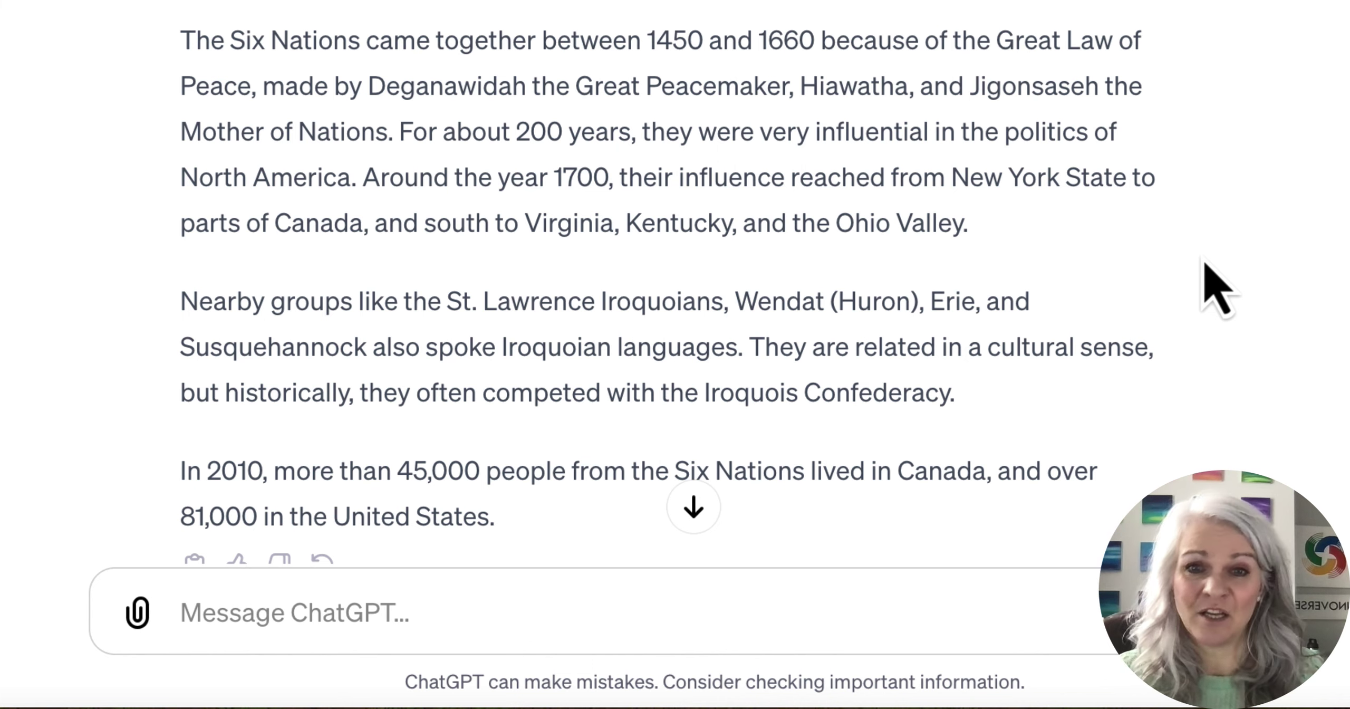
pyautogui.scroll(-2, 881, 331)
# Send the follow-up prompt "Make it even easier" to simplify the latest Iroquois version further.
pyautogui.click(476, 599)
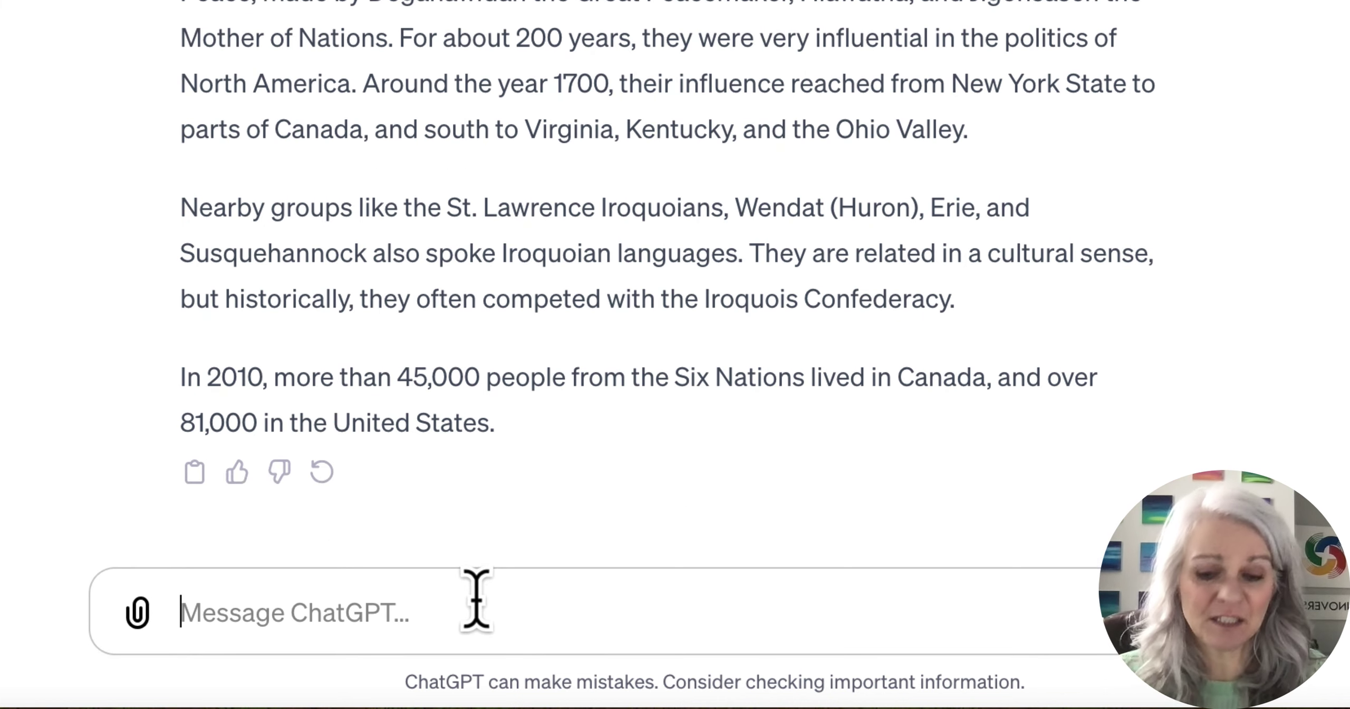
pyautogui.write('Make it even easier')
pyautogui.press('Return')
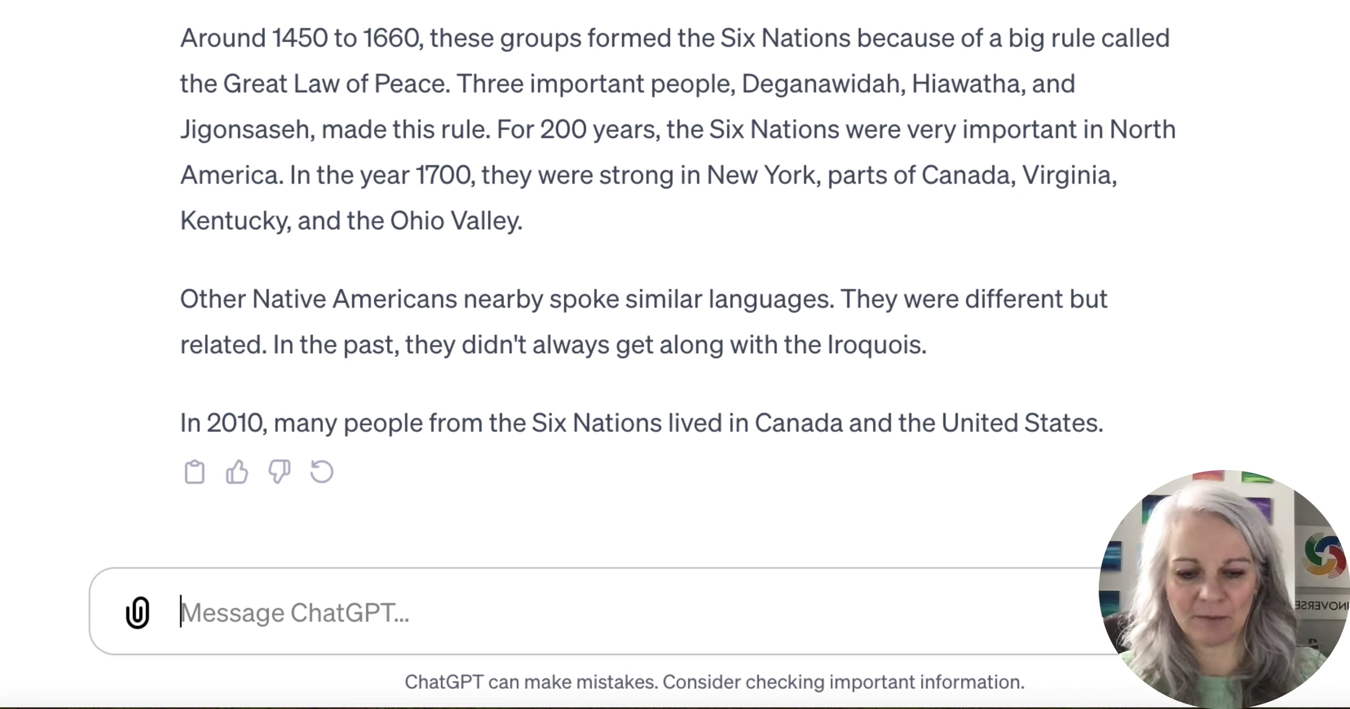
# Send a prompt to construct a doodle note image from the above content for a grade-three student.
pyautogui.write('Construct a doodle note image fr')
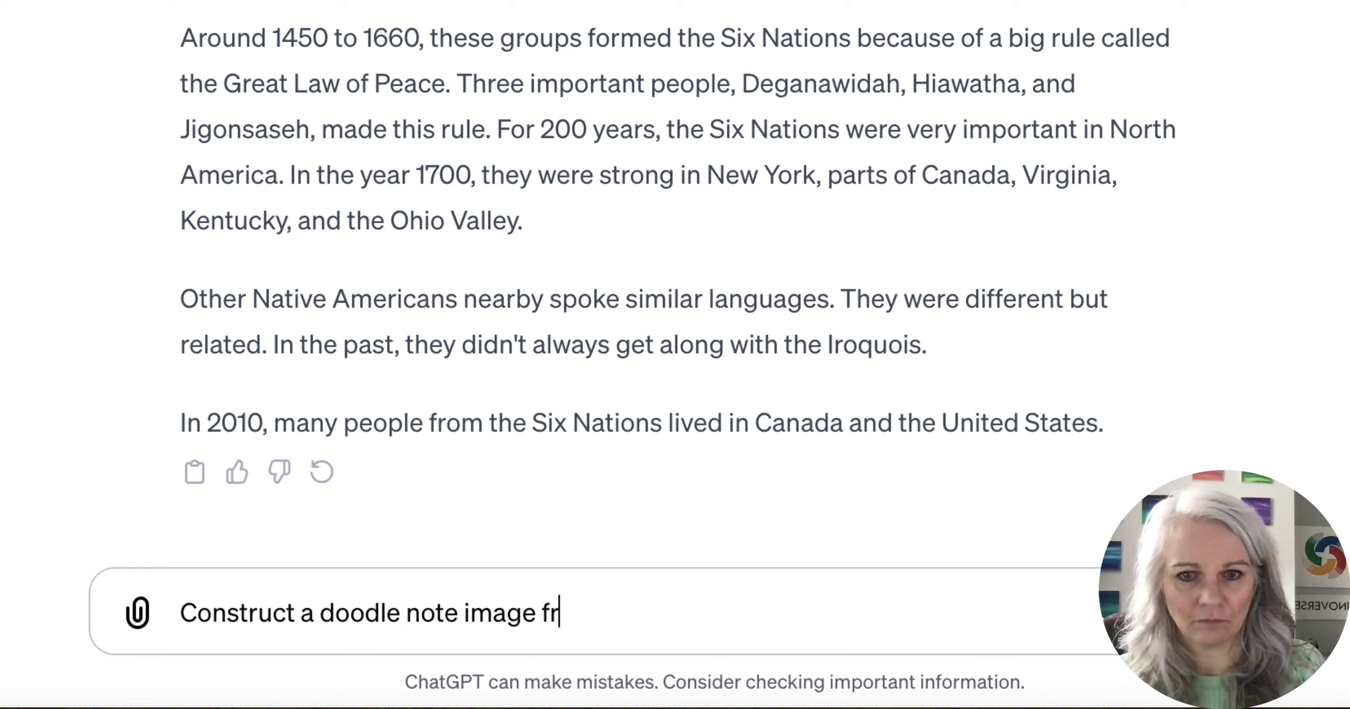
pyautogui.write('om the above content for a student at a grade th')
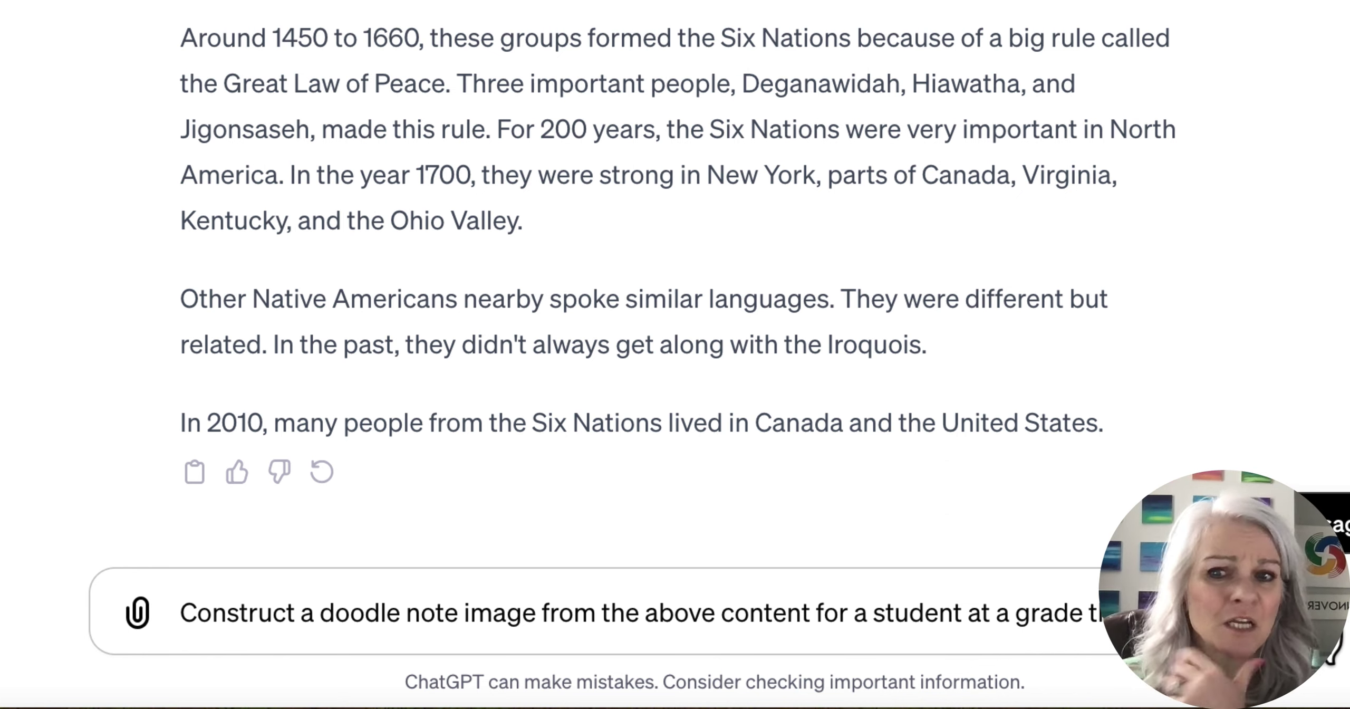
pyautogui.press('Return')
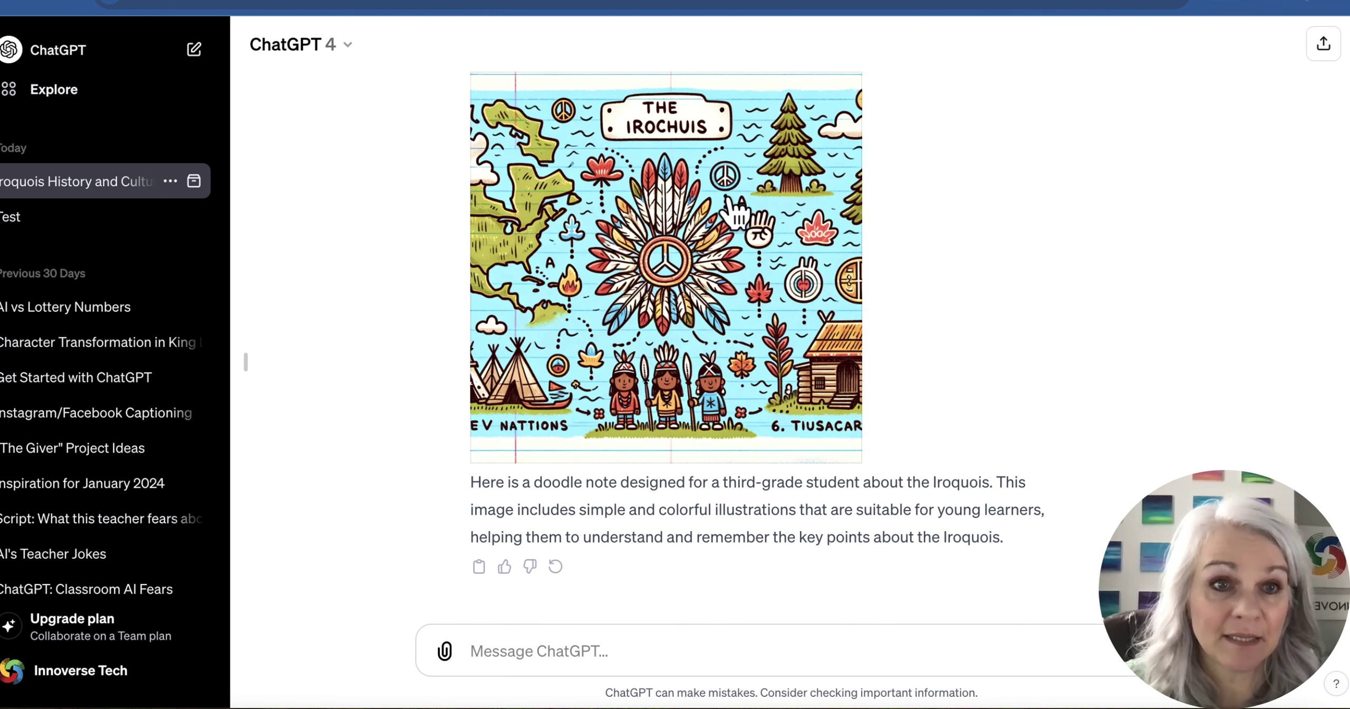
# Compare the doodle worksheet in the Test chat with the doodle note image in the Iroquois chat.
pyautogui.click(16, 225)
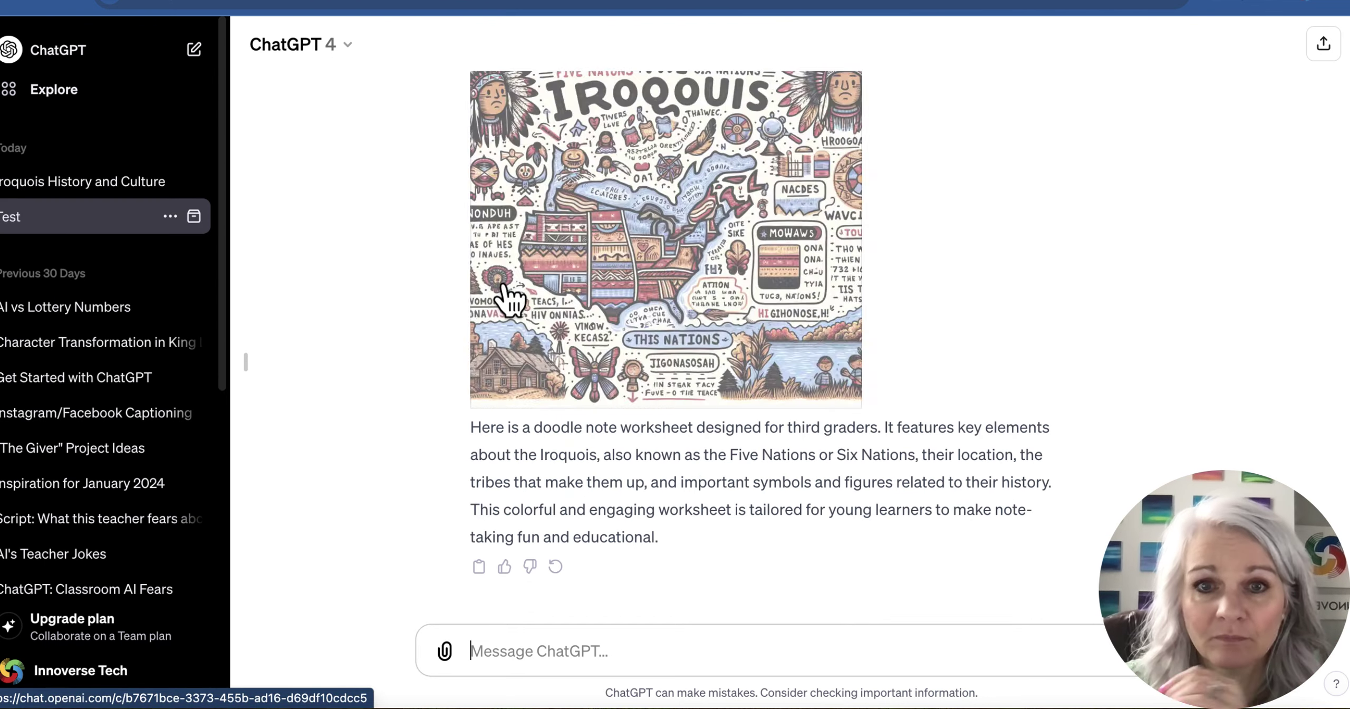
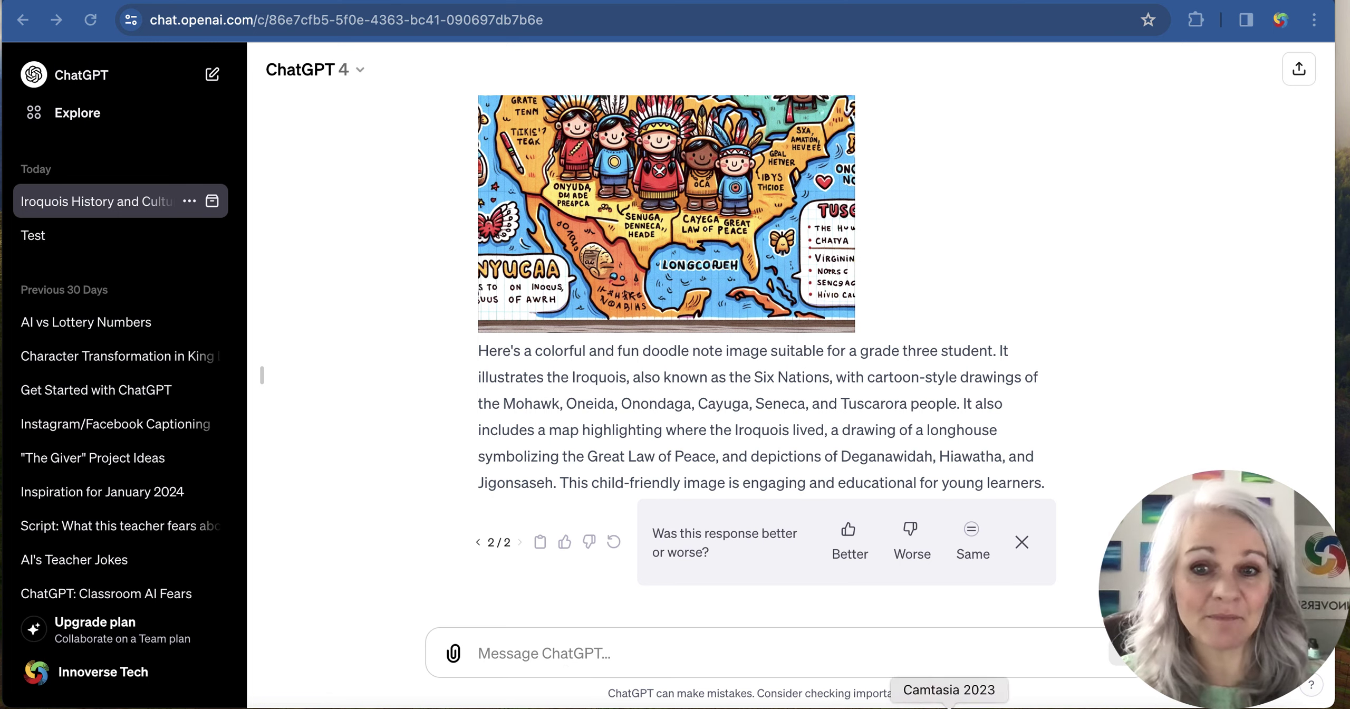
pyautogui.scroll(2, 929, 380)
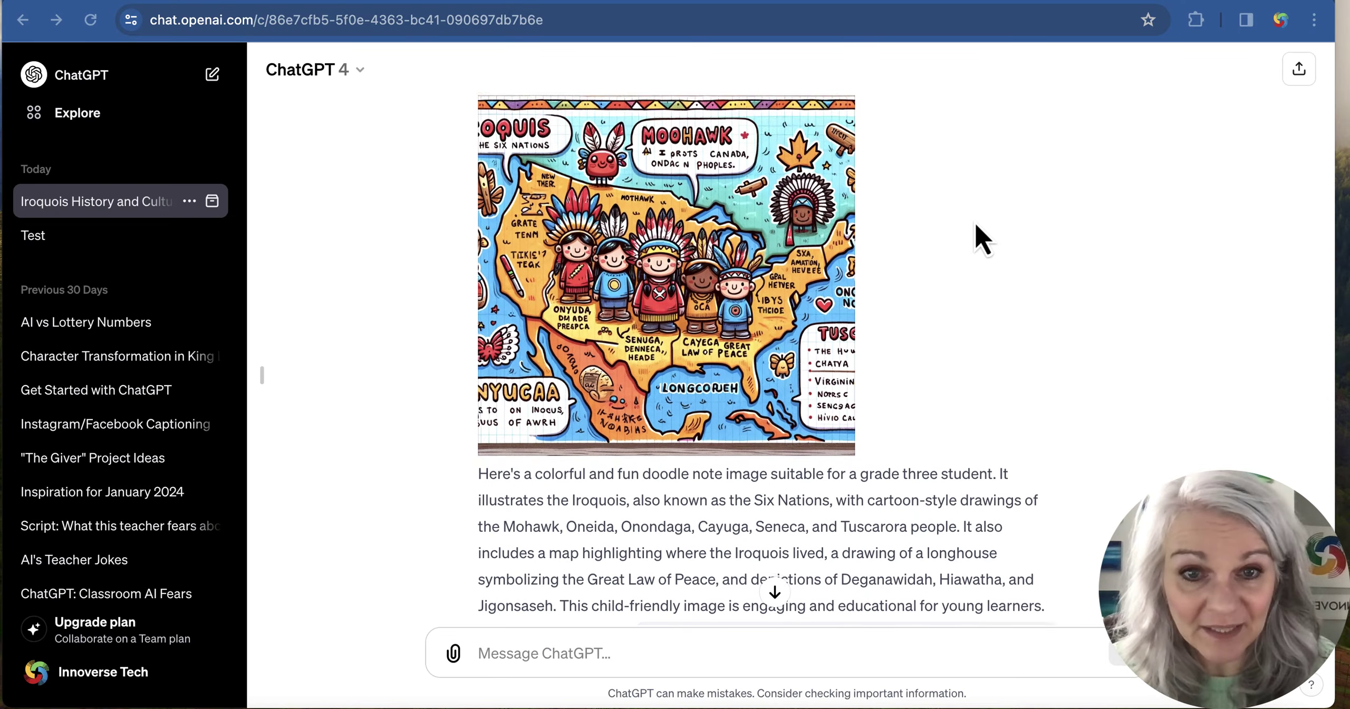
pyautogui.scroll(-3, 1196, 248)
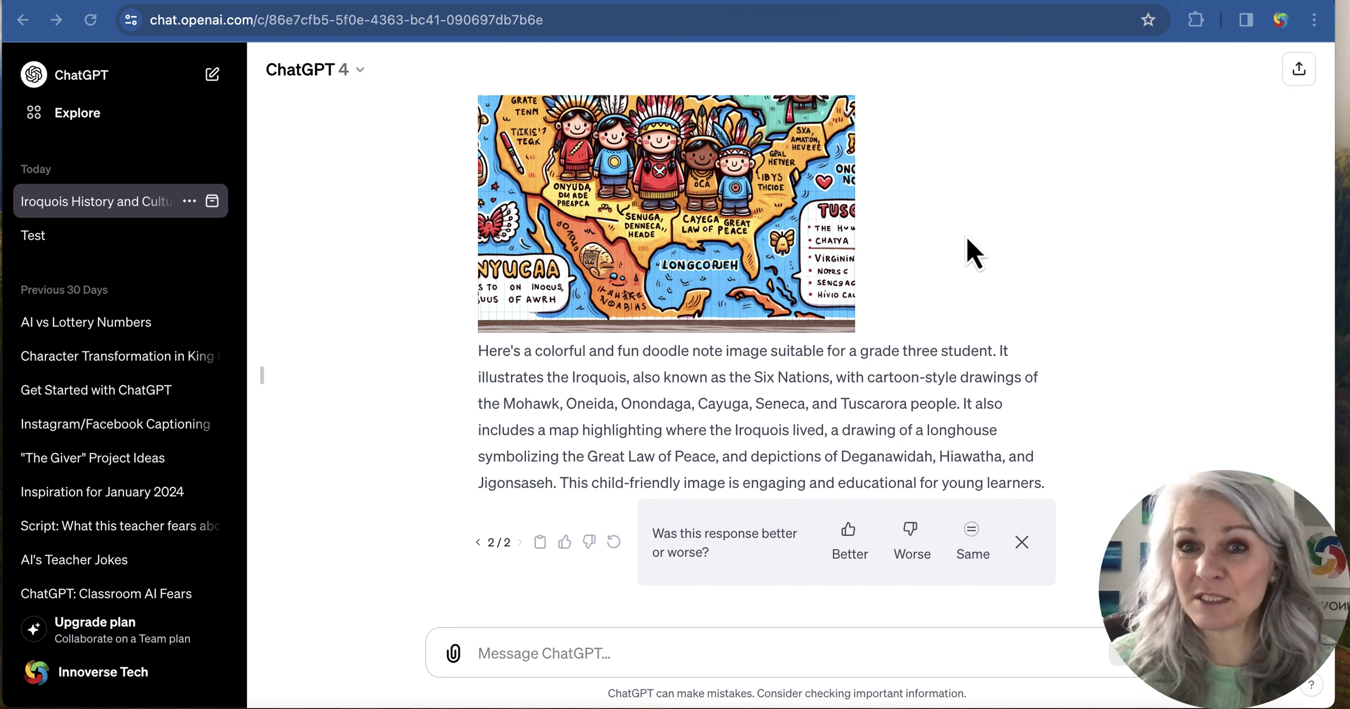
# Request another doodle worksheet on this topic with no words on the doodle and blank spaces where a student could fill in key words.
pyautogui.click(624, 650)
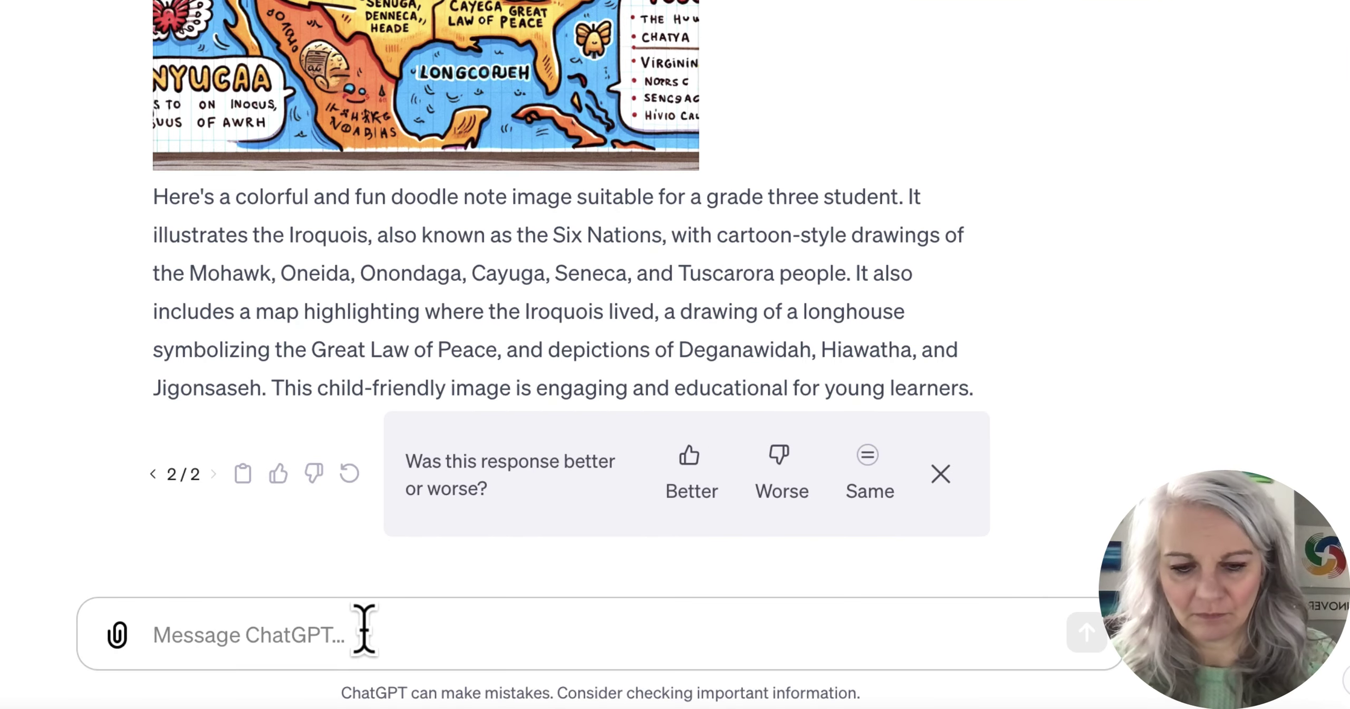
pyautogui.write('Create another doodle worksheet on this topic, but ')
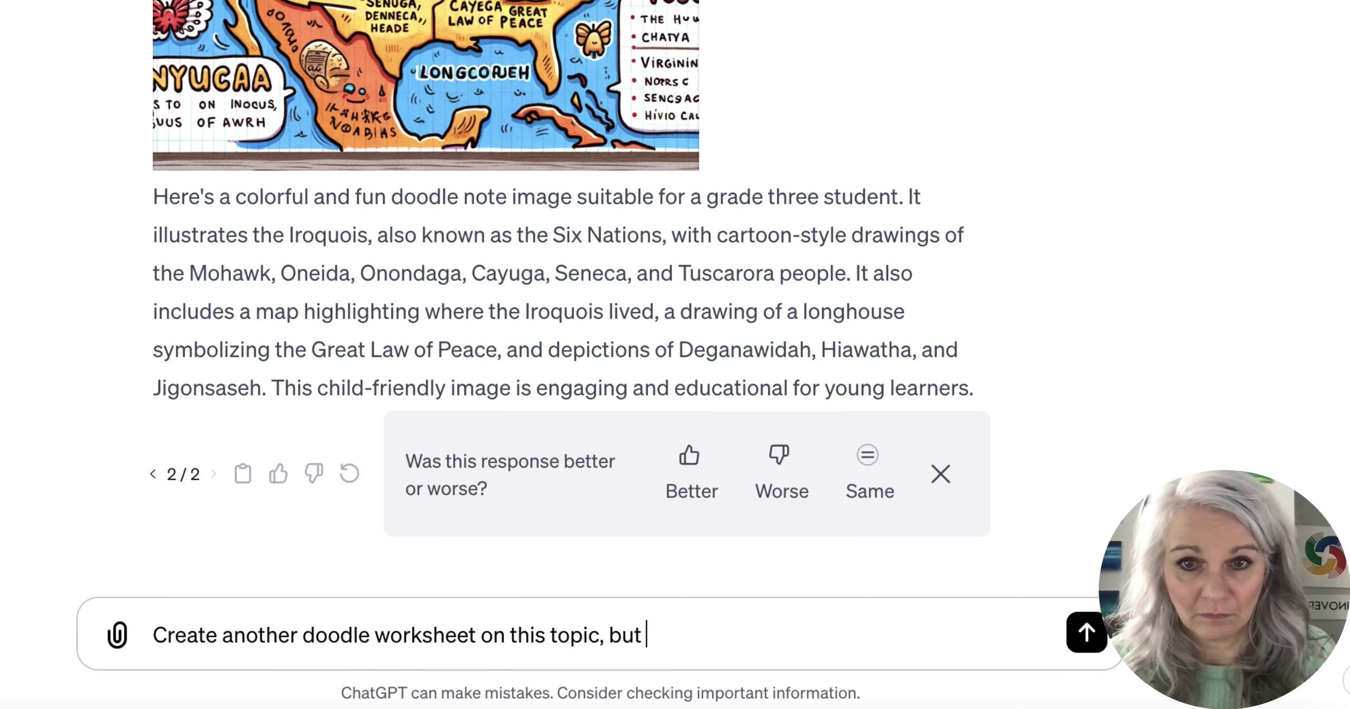
pyautogui.write('do not put any words on the doodle; leave blank spaces where a student c')
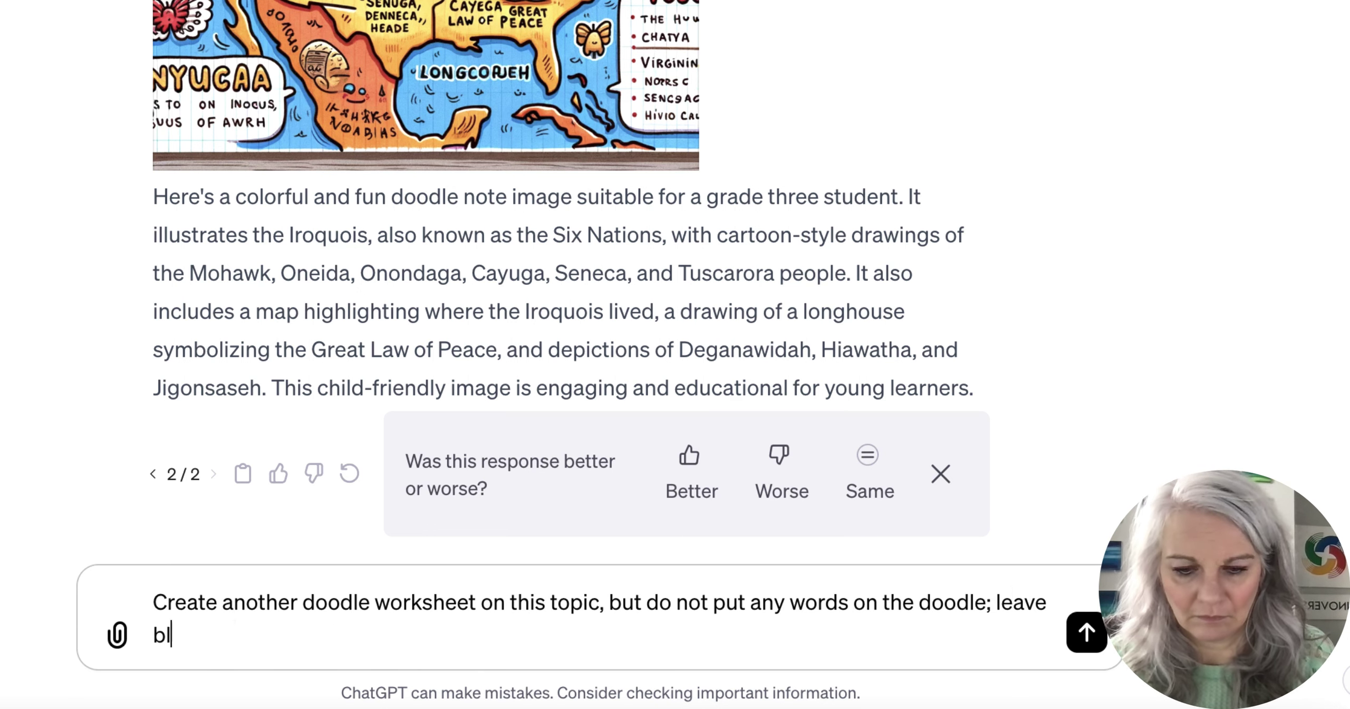
pyautogui.write('ould fill in key words.')
pyautogui.press('Return')
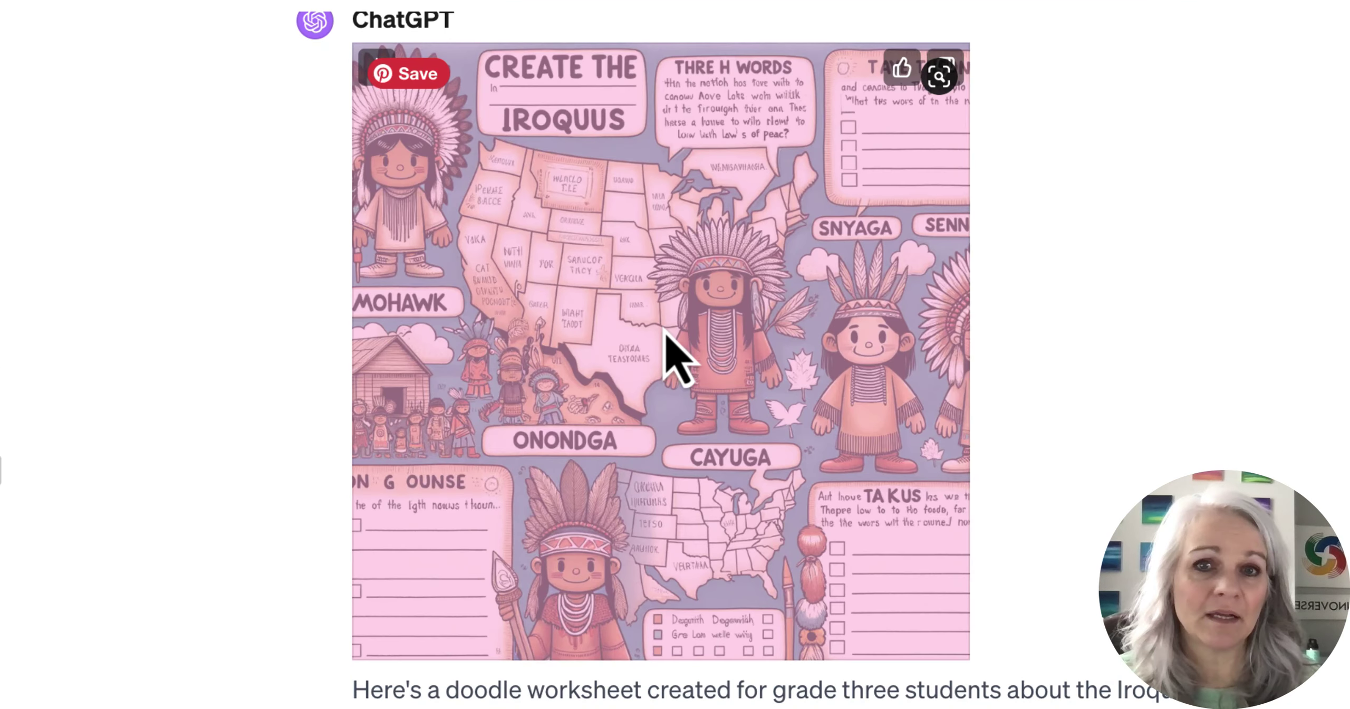
# Check the options for saving or copying the new doodle worksheet image, and leave the image deselected.
pyautogui.rightClick(666, 319)
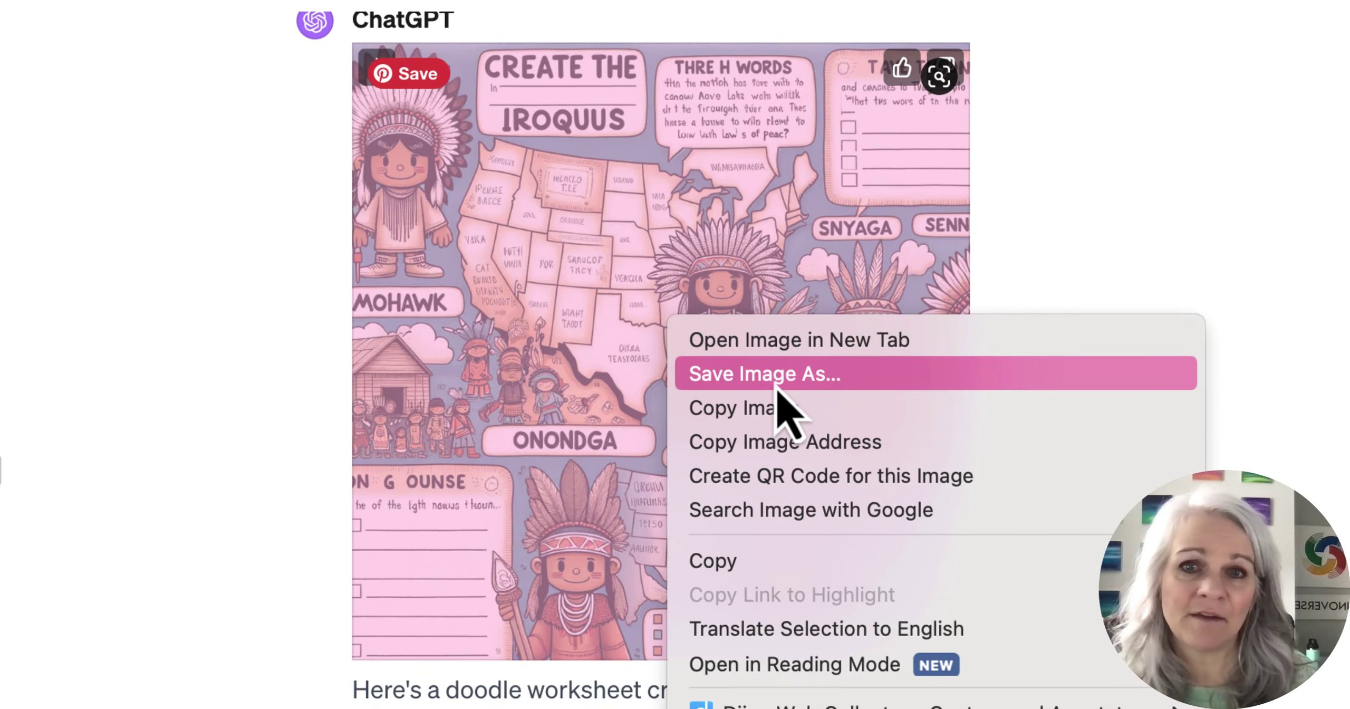
pyautogui.click(1250, 226)
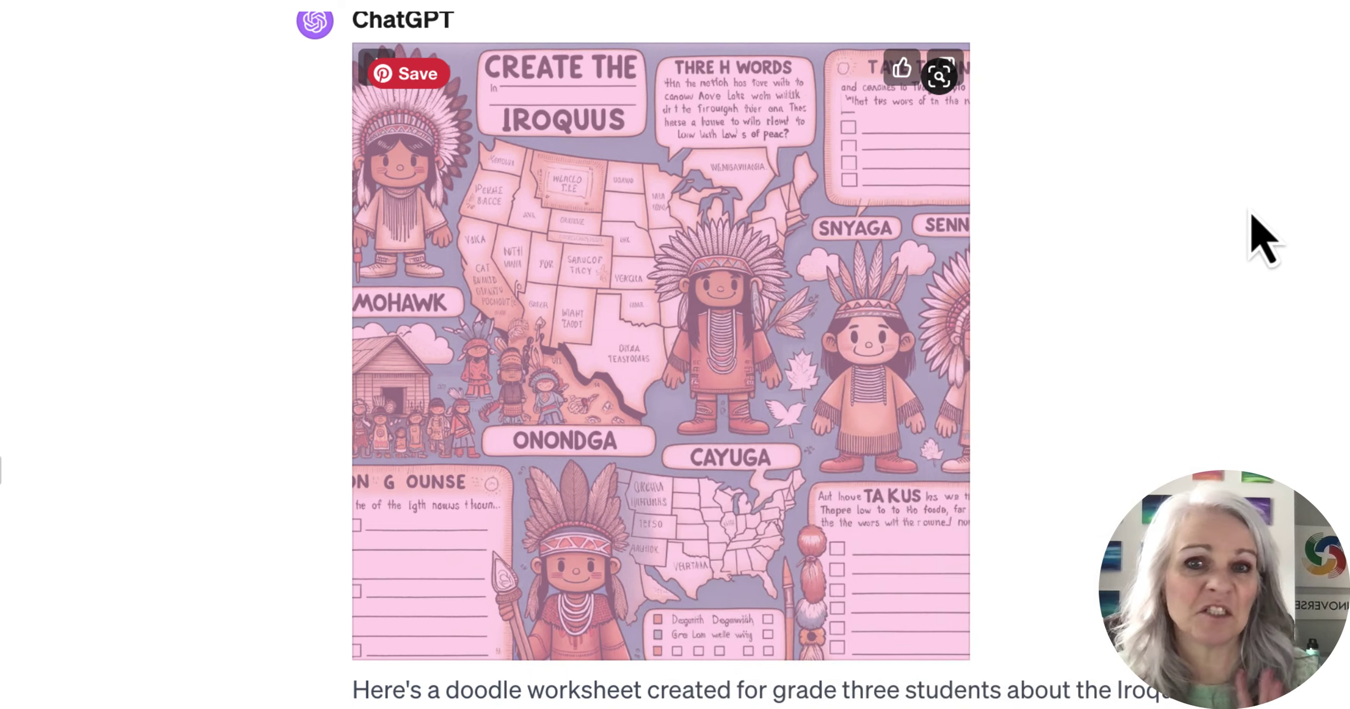
pyautogui.click(1307, 228)
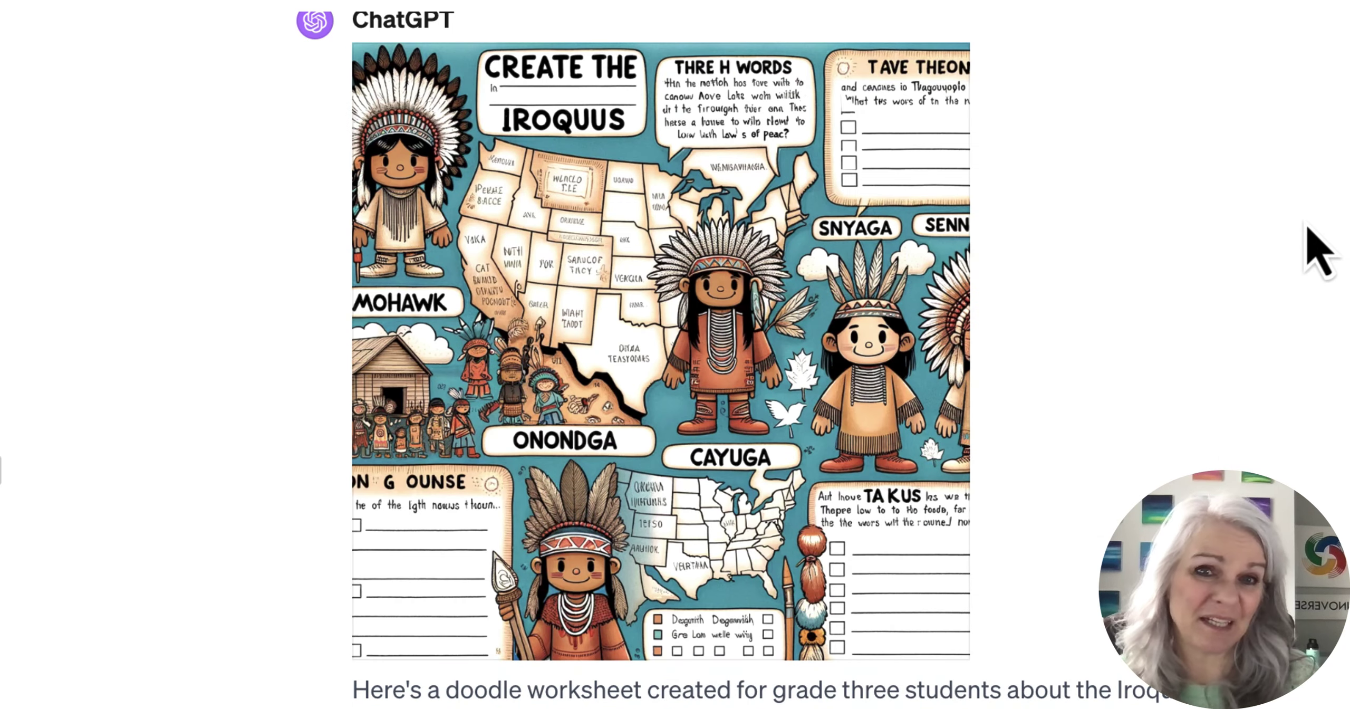